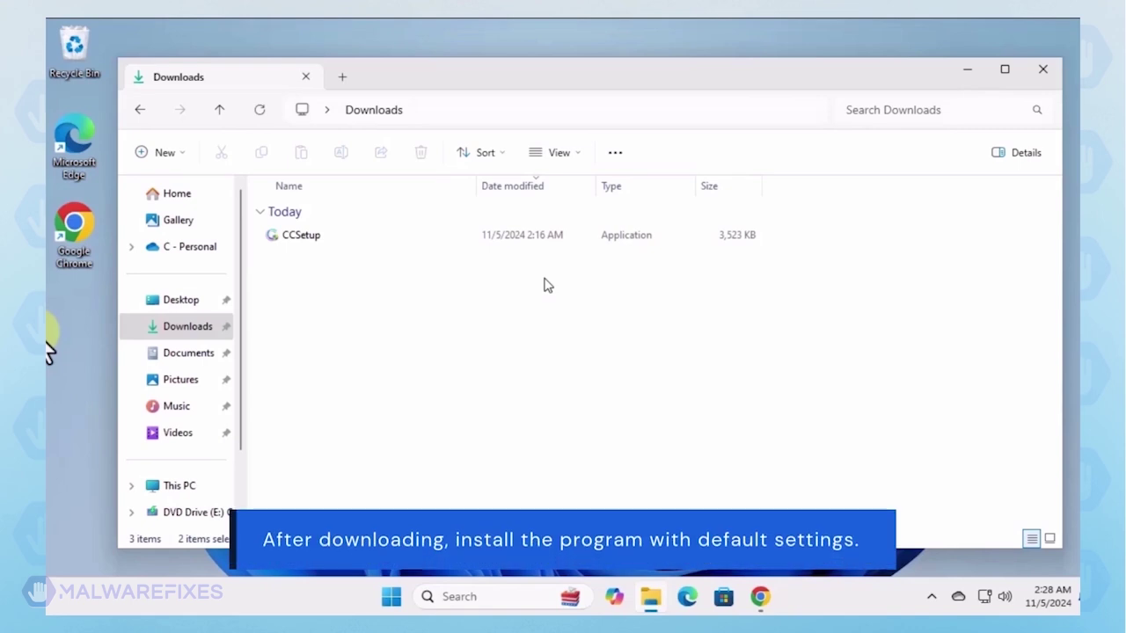
# - Install Combo Cleaner from CCSetup with the default settings and remove all threats found by its initial computer scan
pyautogui.click(308, 240)
pyautogui.doubleClick(308, 240)
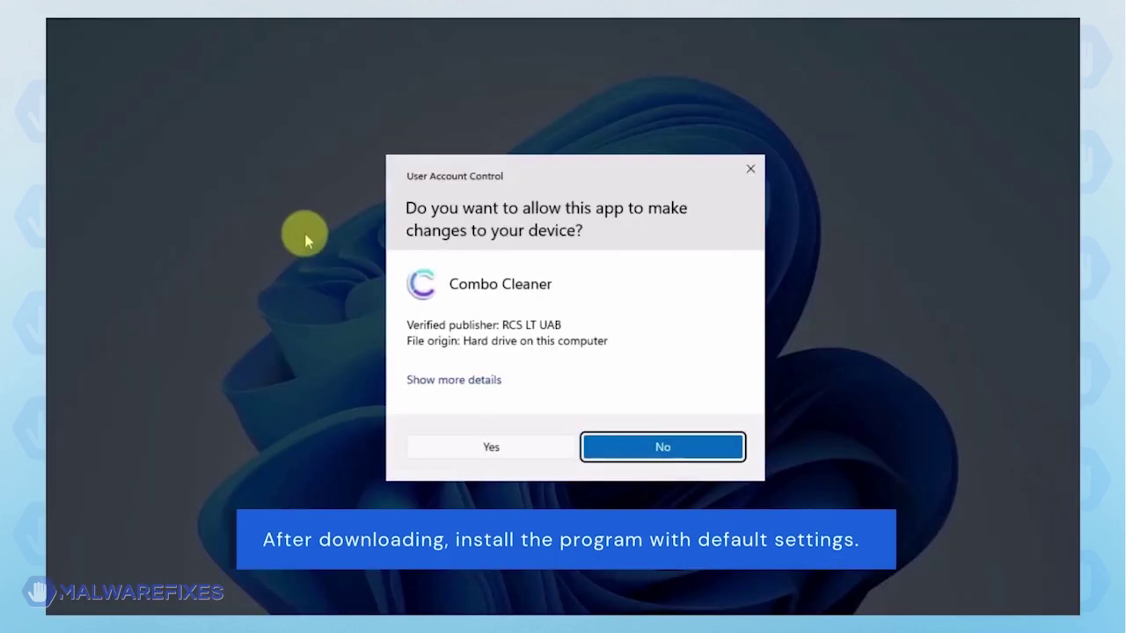
pyautogui.click(489, 445)
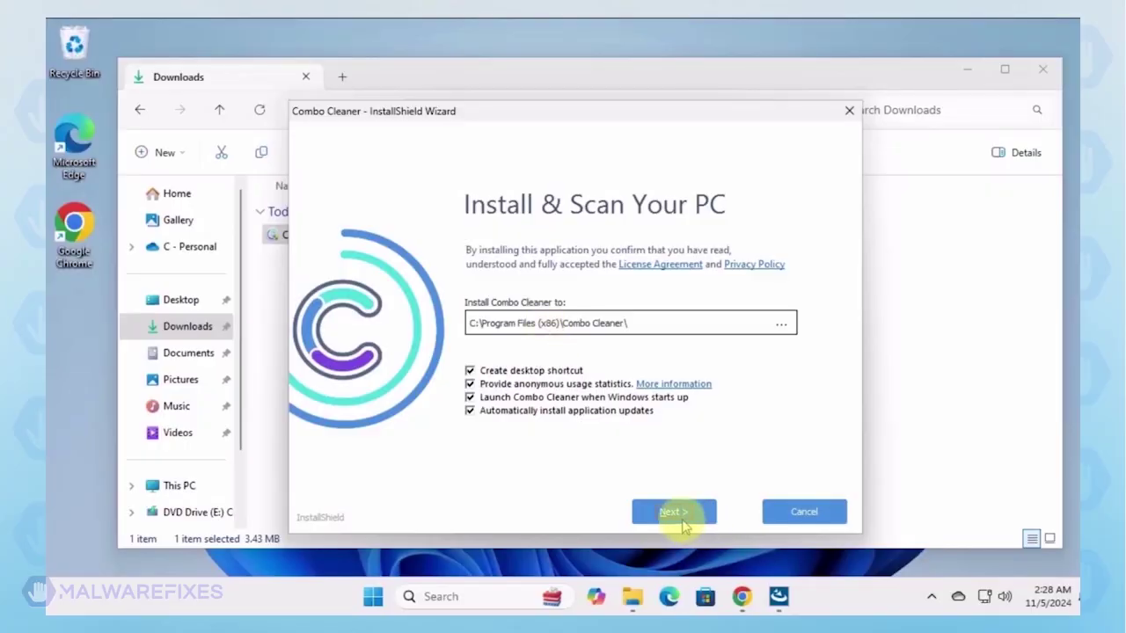
pyautogui.click(674, 512)
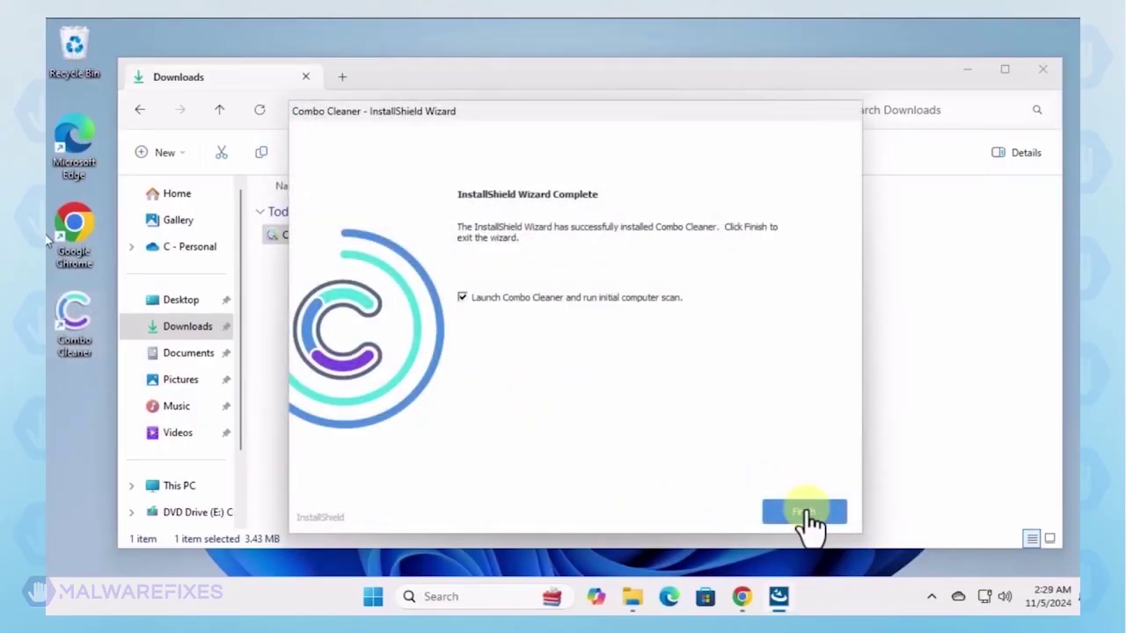
pyautogui.click(800, 514)
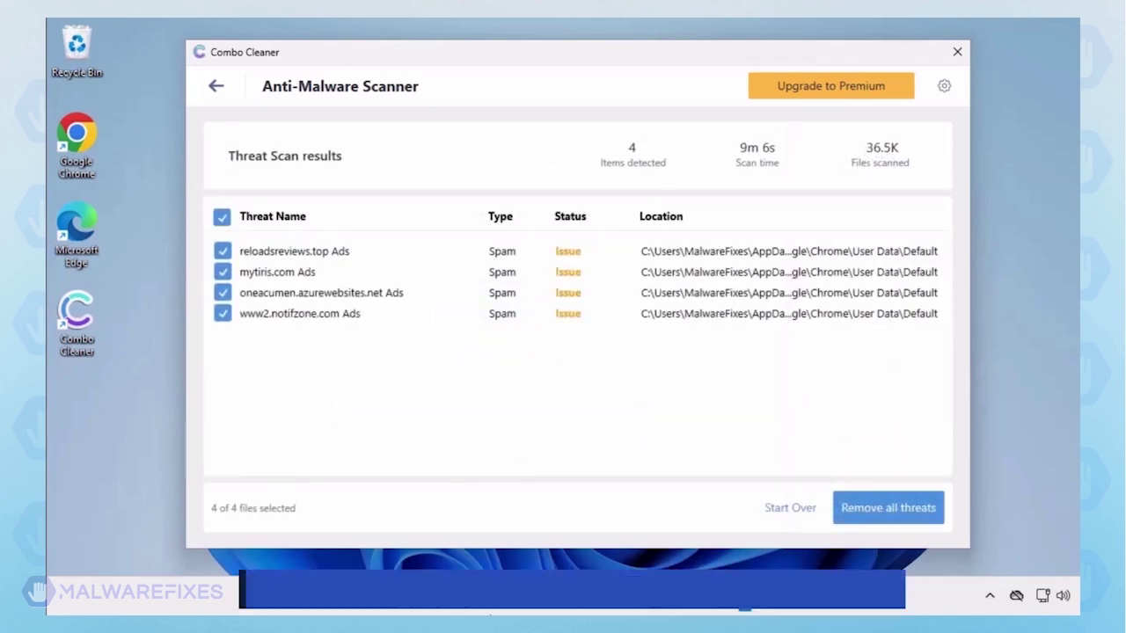
pyautogui.click(885, 508)
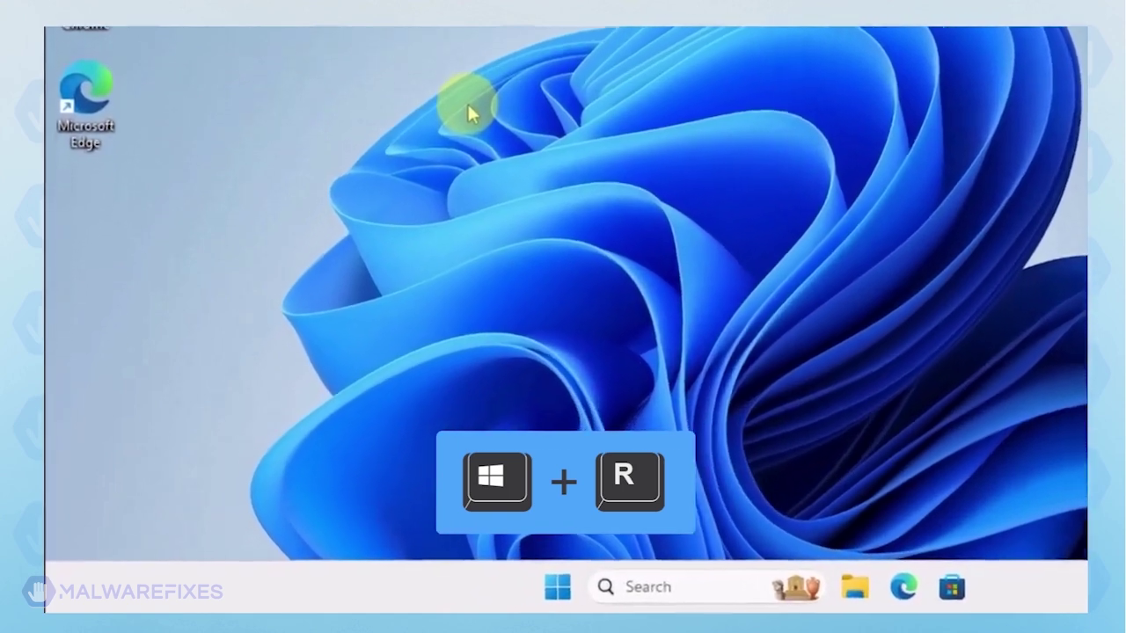
# - Run msconfig and set Windows 11 to start in Safe boot with the Network option, applying the change
pyautogui.press('super+r')
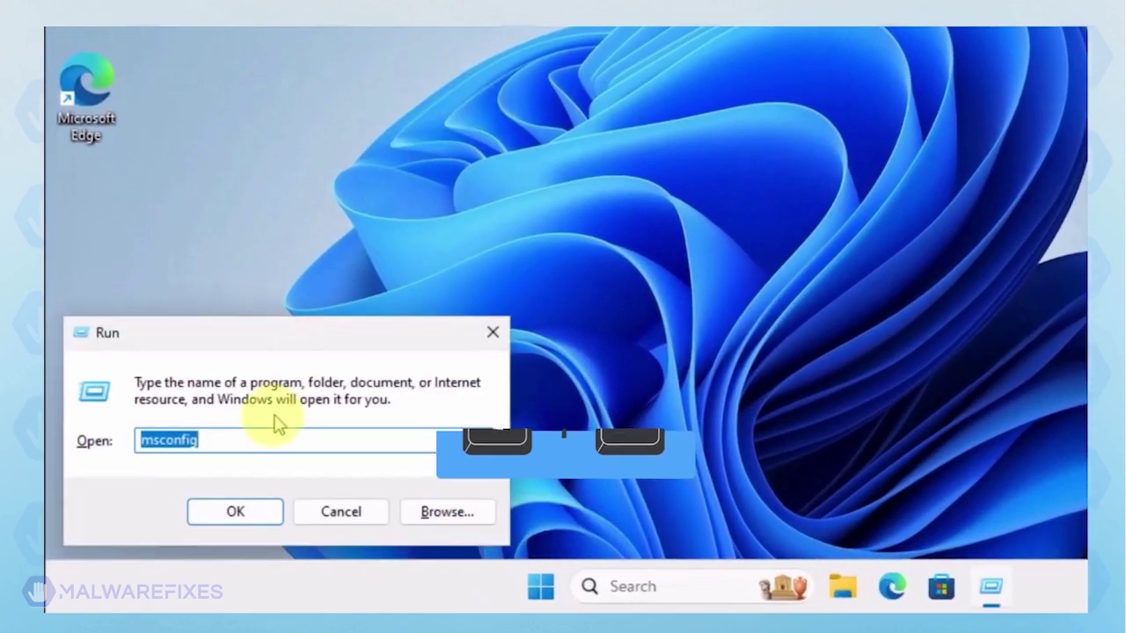
pyautogui.click(264, 444)
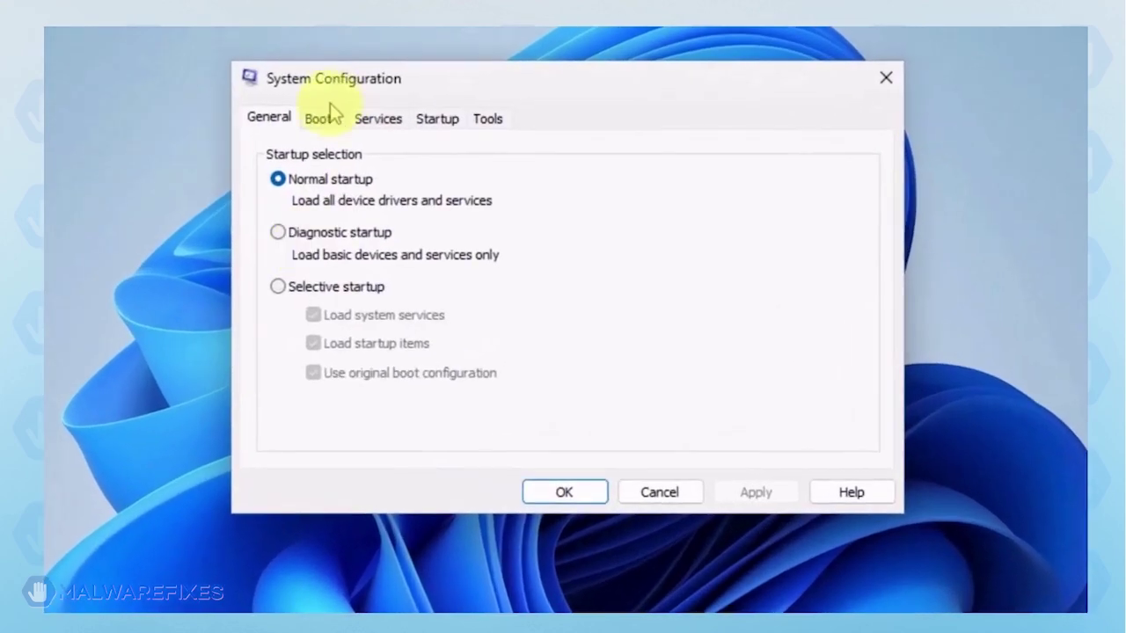
pyautogui.click(394, 182)
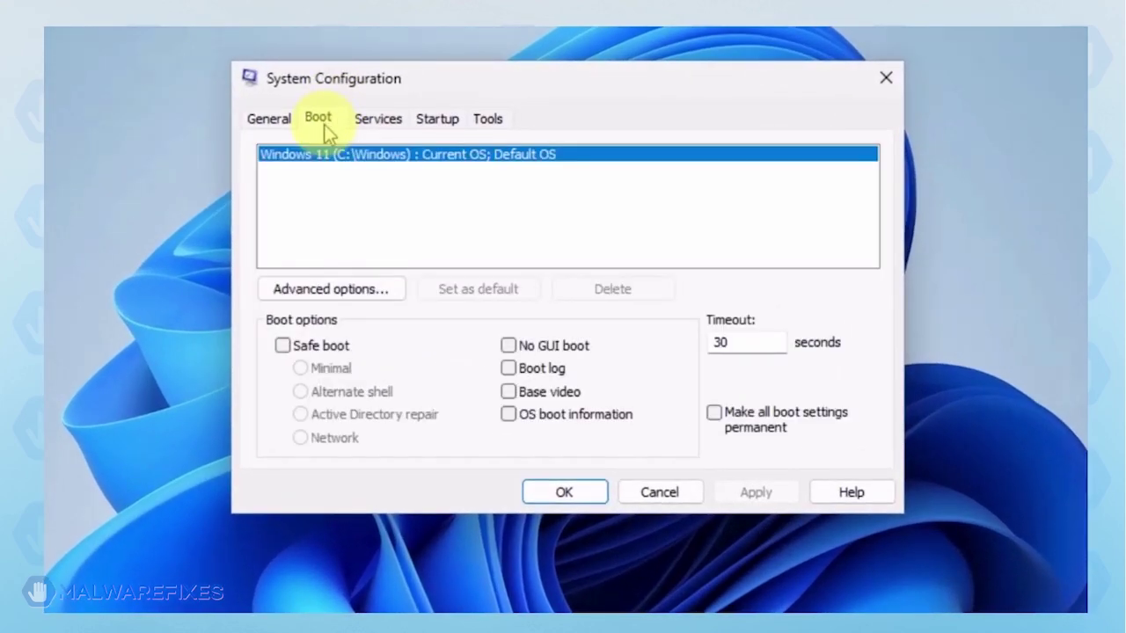
pyautogui.click(282, 346)
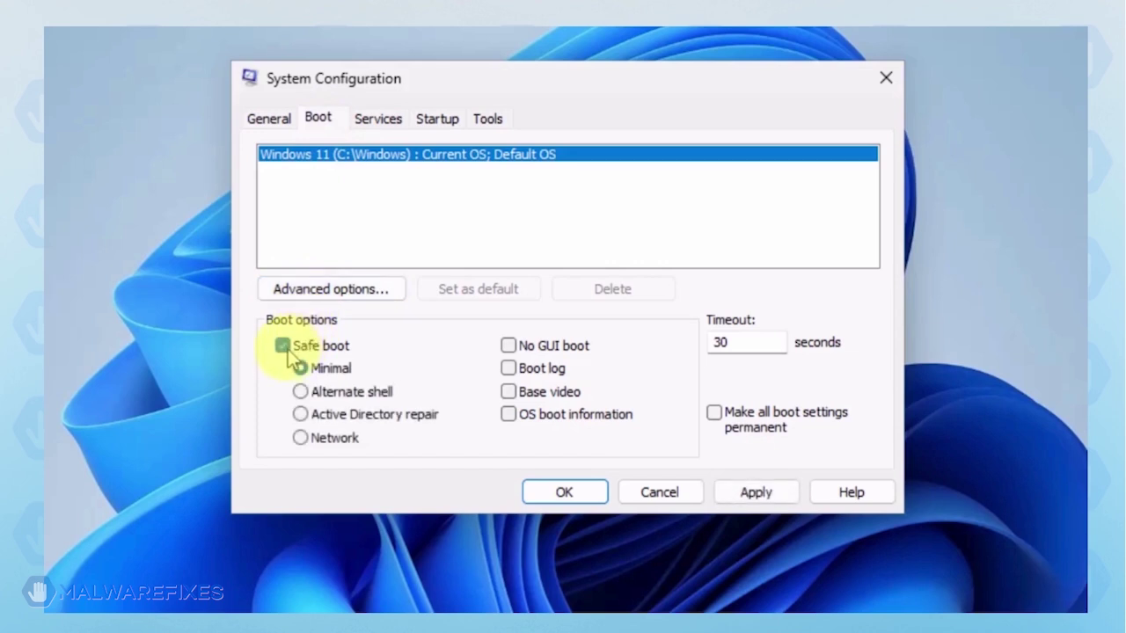
pyautogui.click(301, 438)
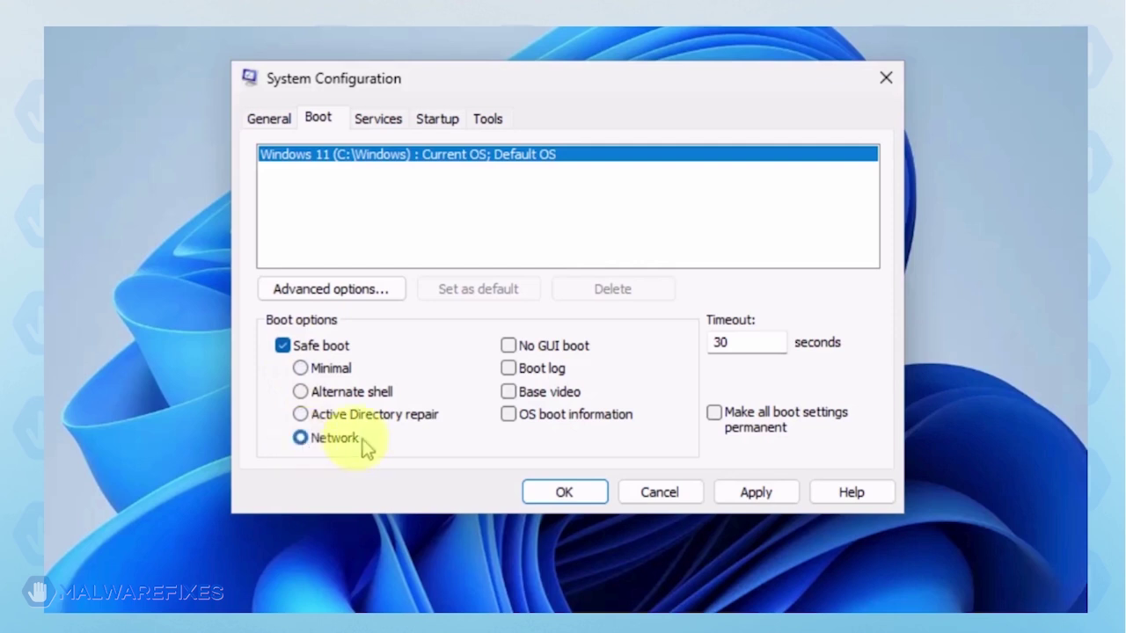
pyautogui.click(757, 492)
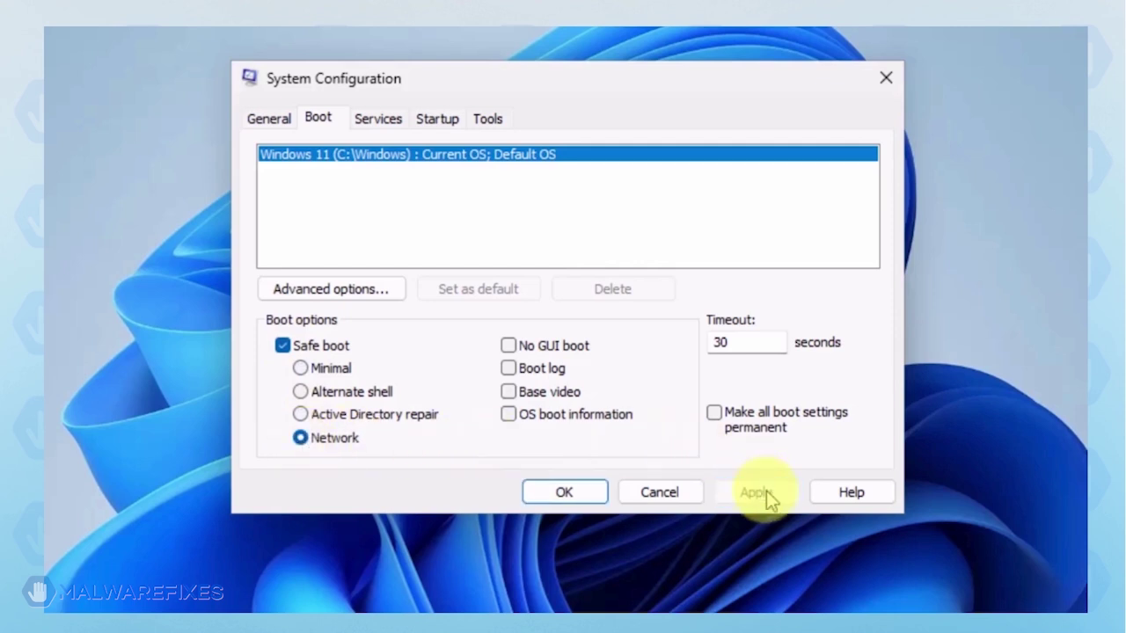
pyautogui.click(563, 492)
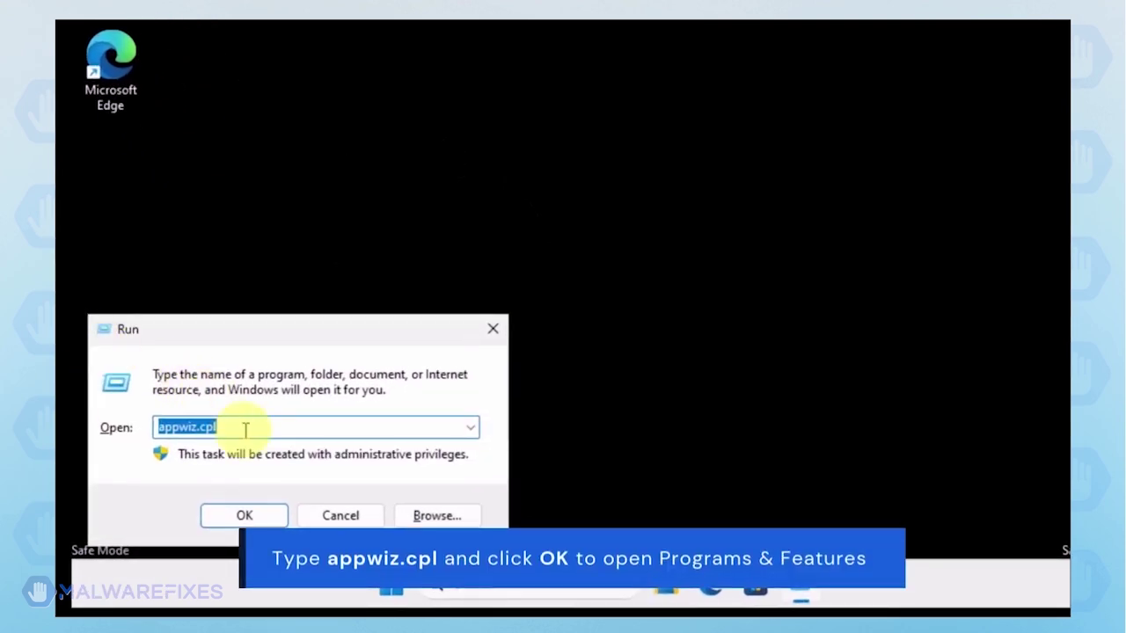
# - Open Programs and Features by running appwiz.cpl and sort the installed programs by installation date, newest first
pyautogui.click(246, 428)
pyautogui.click(251, 514)
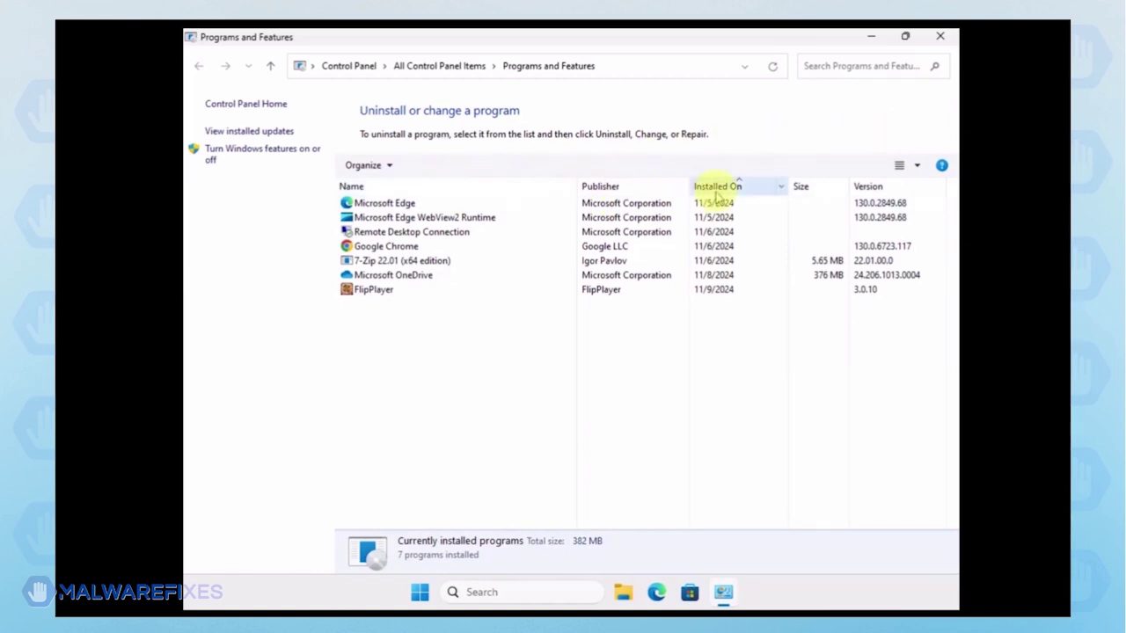
pyautogui.click(718, 189)
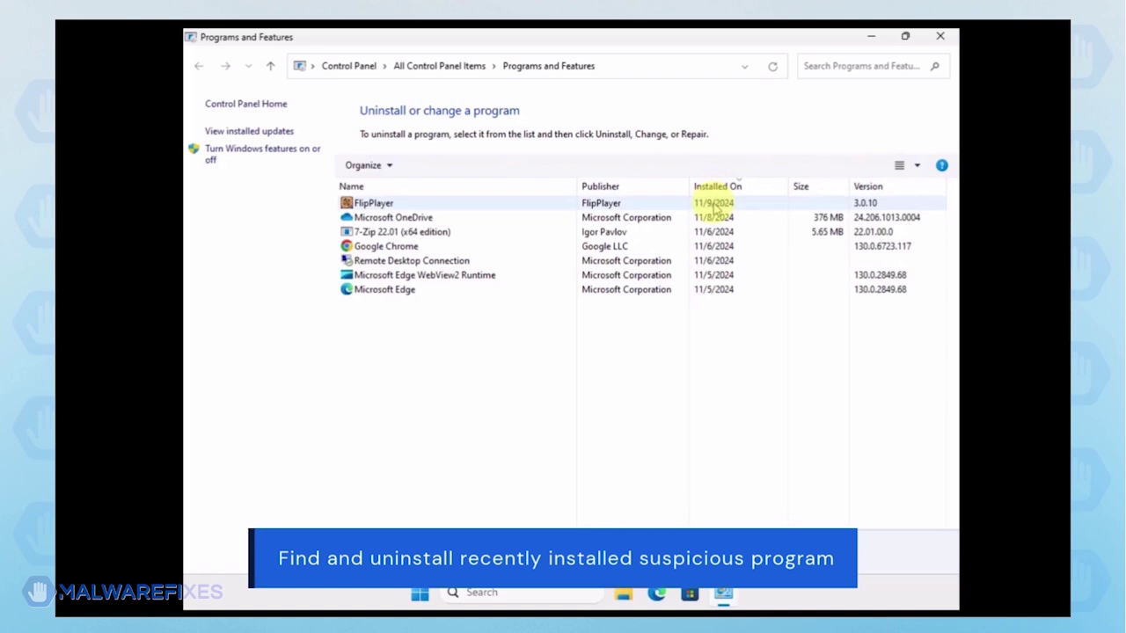
# - Uninstall FlipPlayer with the default component selection and close Programs and Features
pyautogui.click(715, 204)
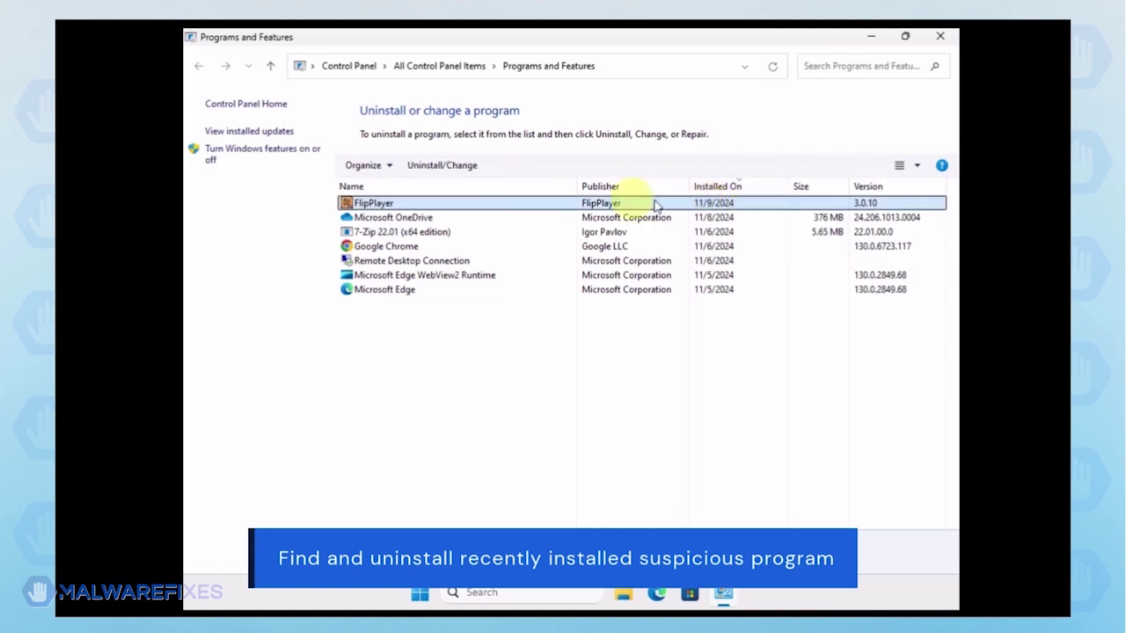
pyautogui.click(438, 170)
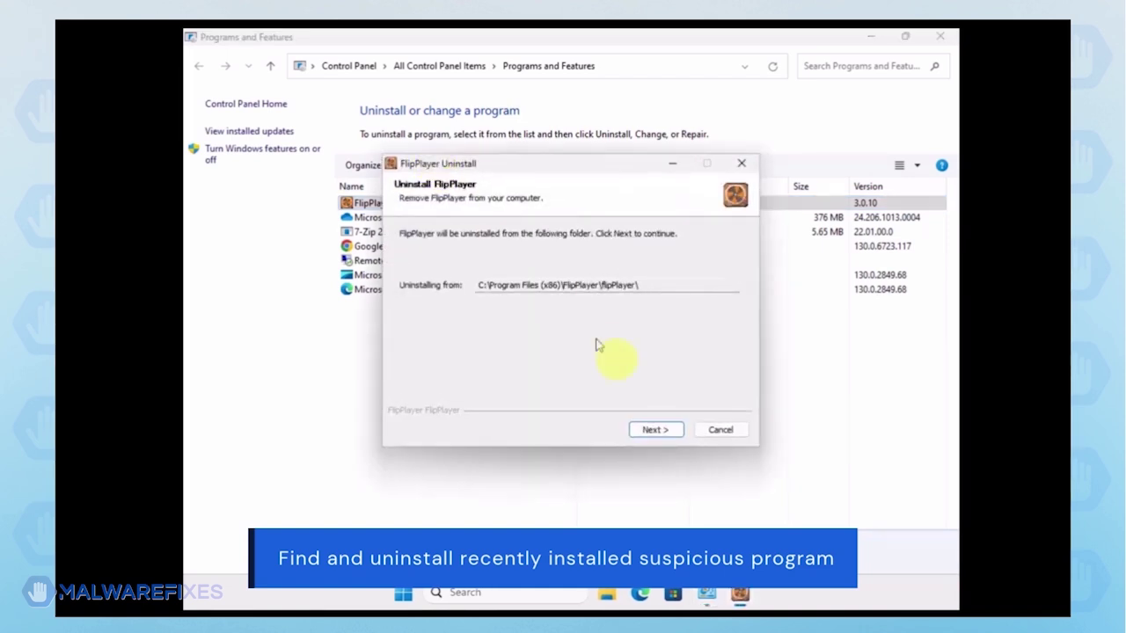
pyautogui.click(650, 431)
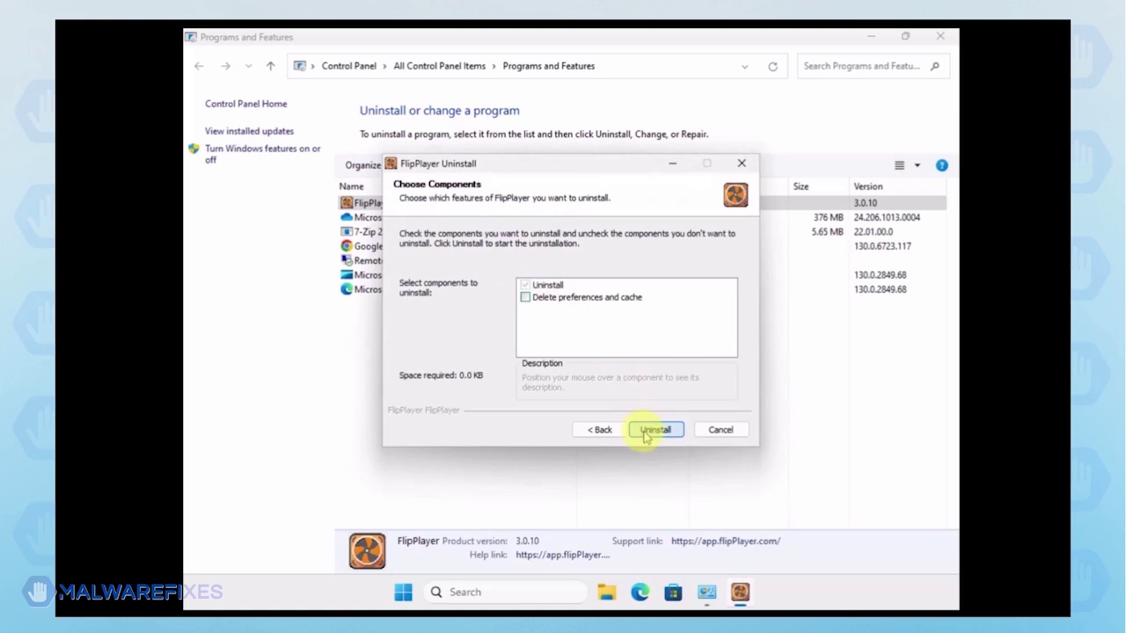
pyautogui.click(655, 430)
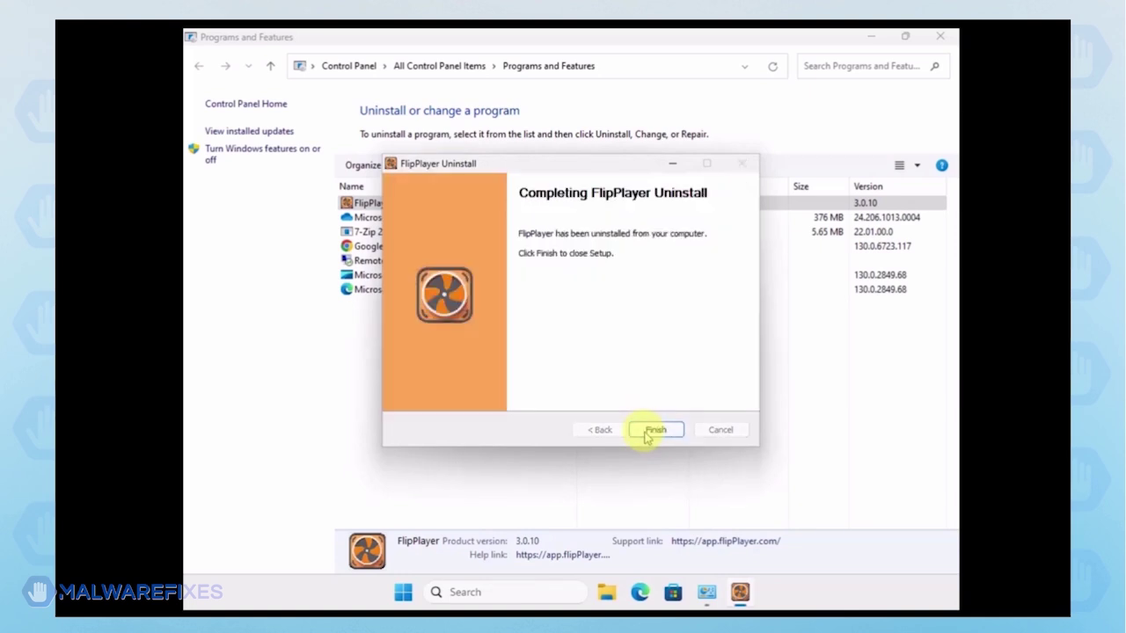
pyautogui.click(655, 430)
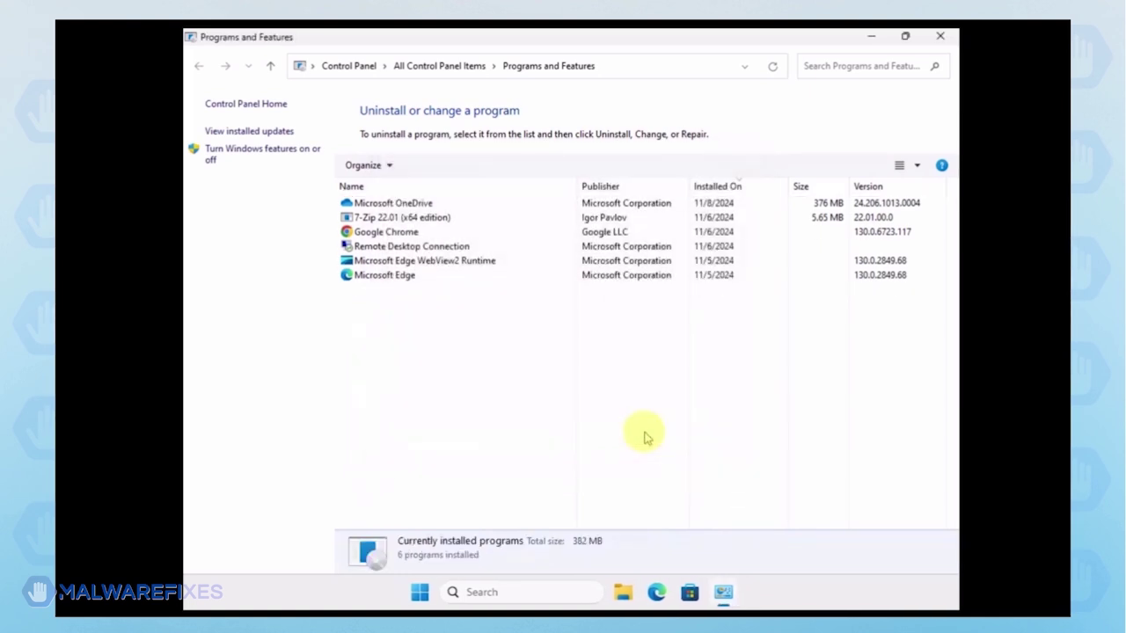
pyautogui.click(940, 39)
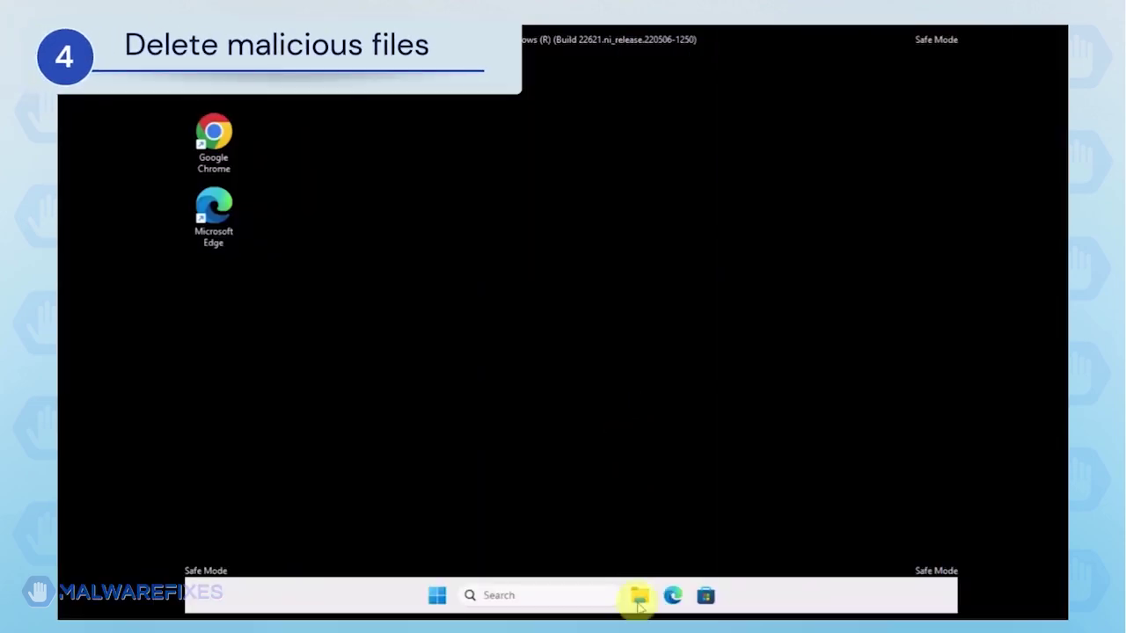
# - Open File Explorer and turn on the display of hidden items
pyautogui.click(639, 598)
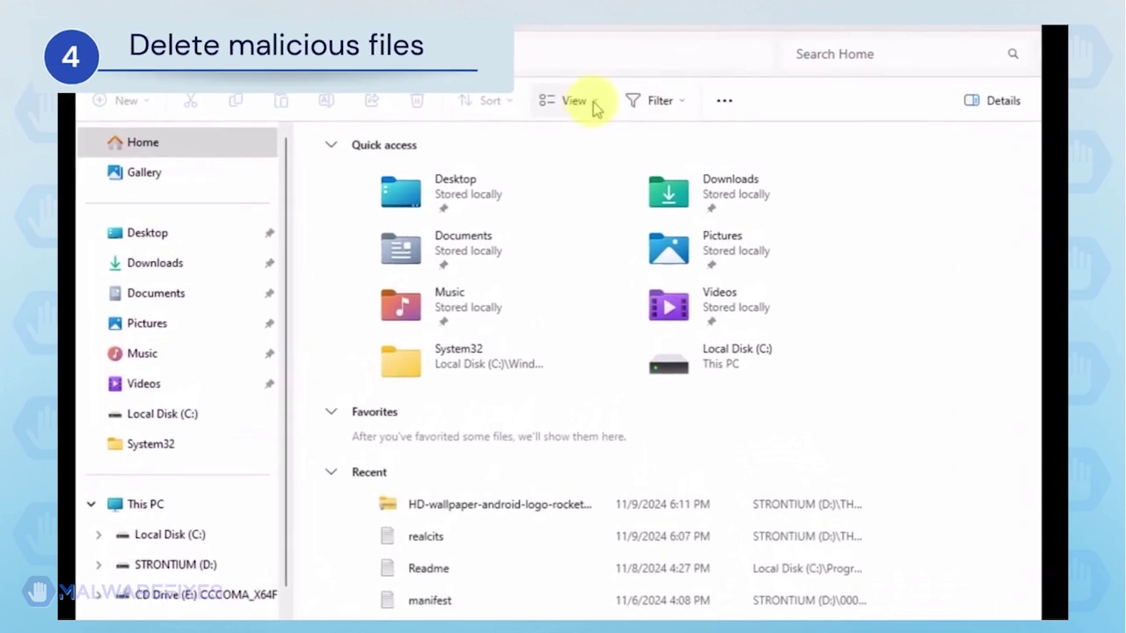
pyautogui.click(595, 107)
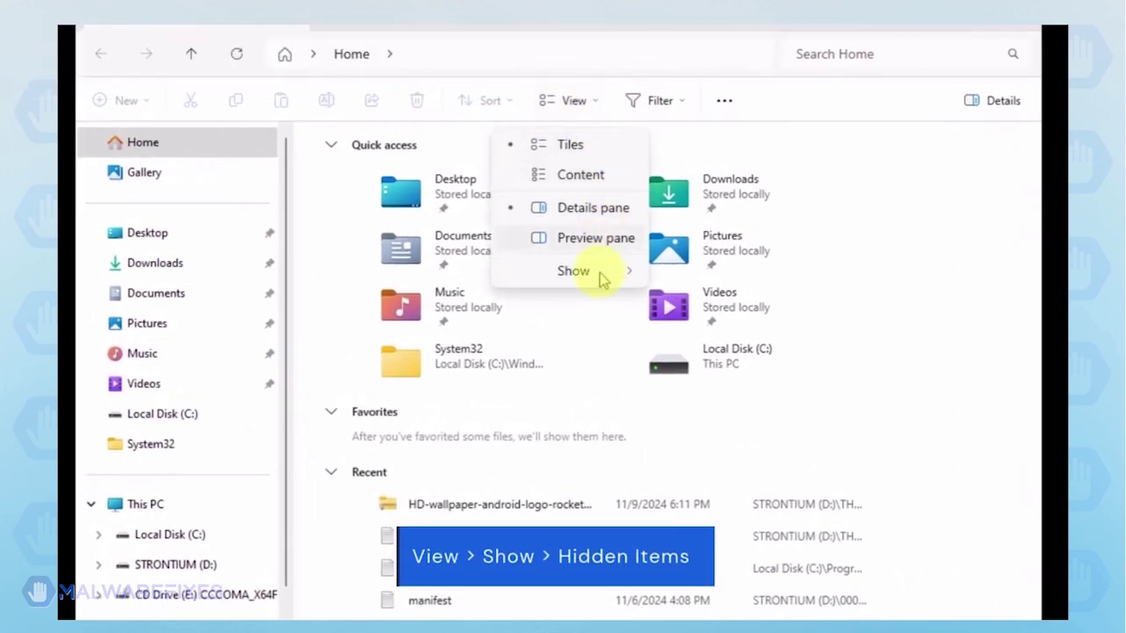
pyautogui.moveTo(599, 276)
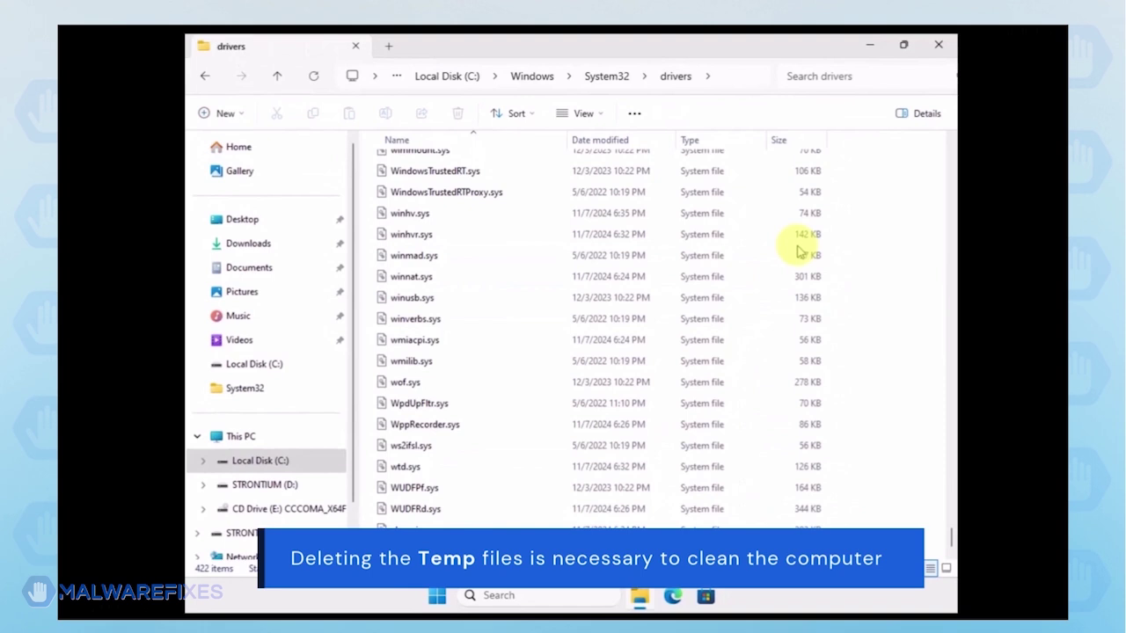
# - Open the folder C:\Users\MalwareFixes\AppData\Local\Temp
pyautogui.click(285, 461)
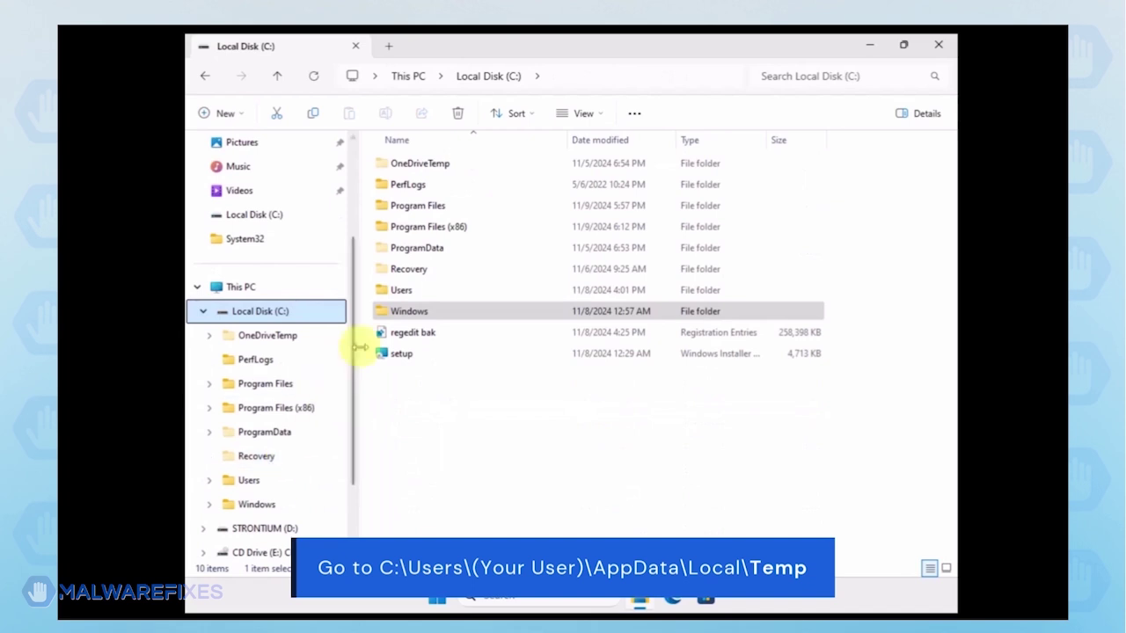
pyautogui.doubleClick(395, 292)
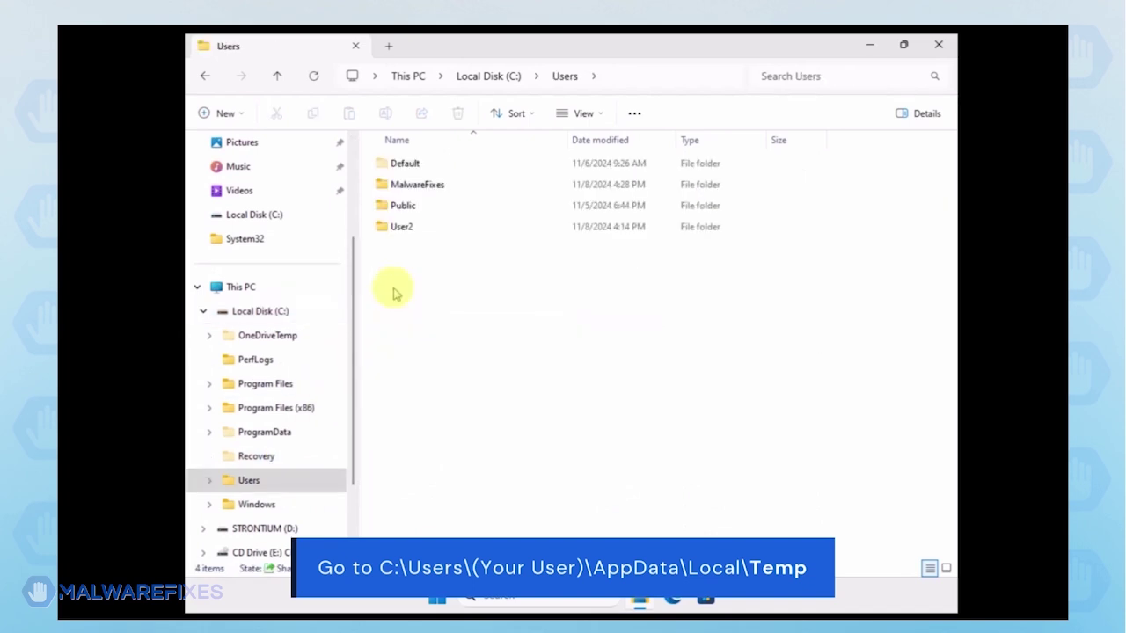
pyautogui.doubleClick(404, 186)
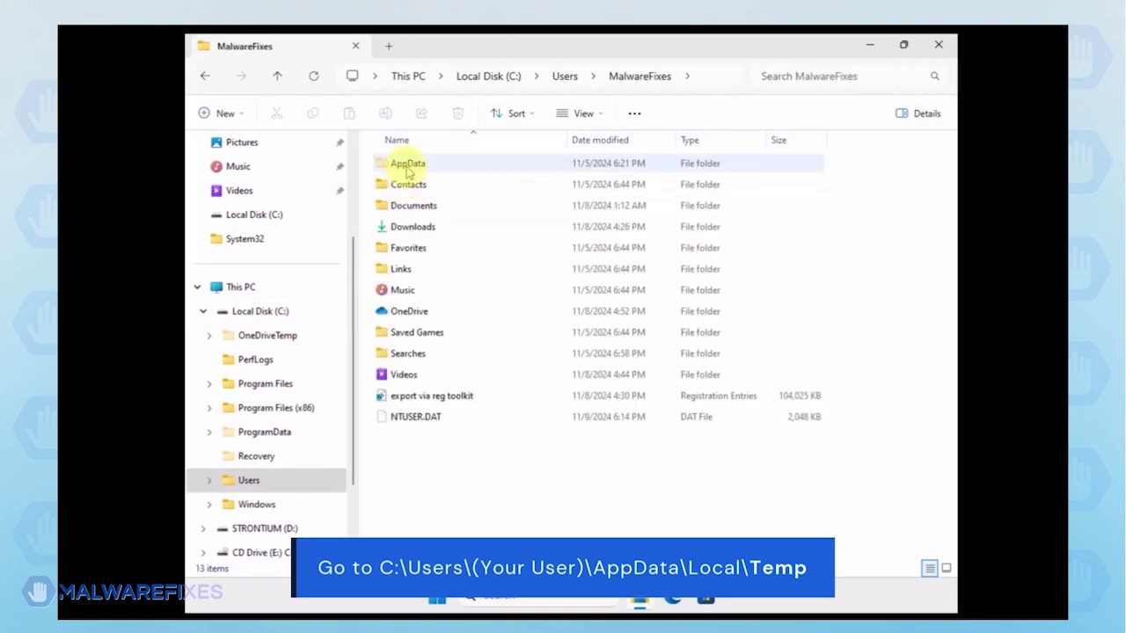
pyautogui.doubleClick(407, 166)
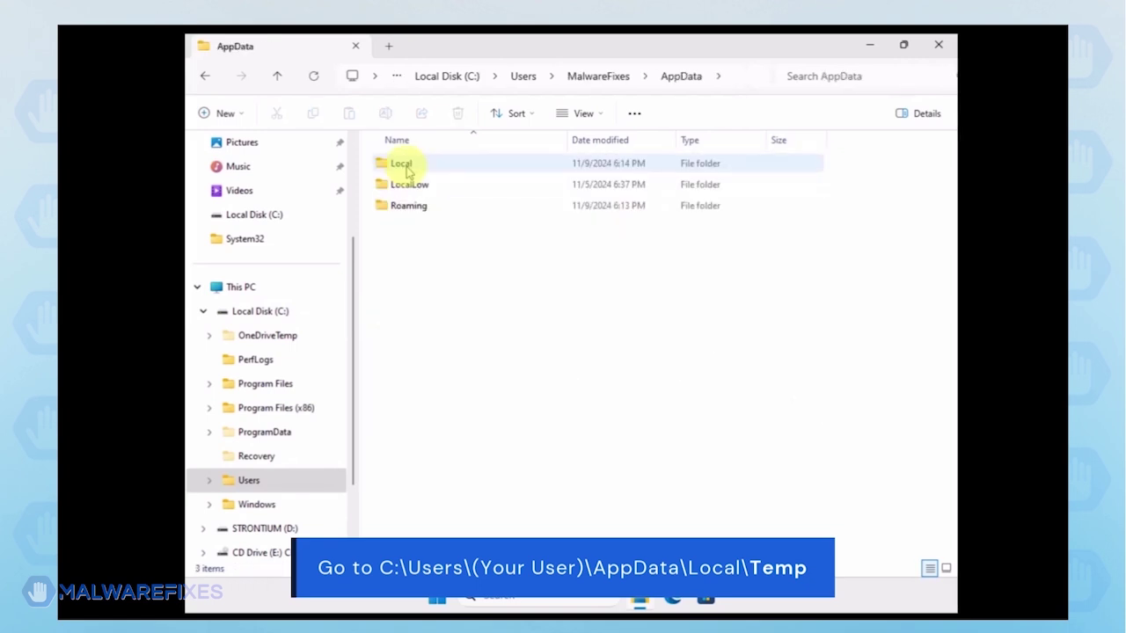
pyautogui.doubleClick(407, 169)
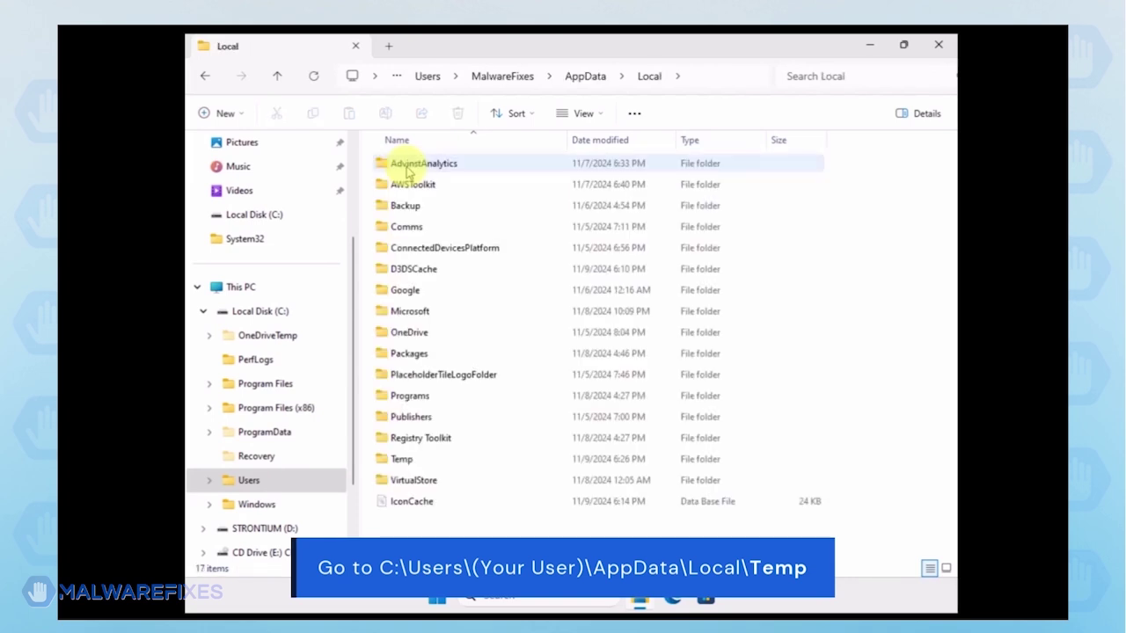
pyautogui.click(401, 460)
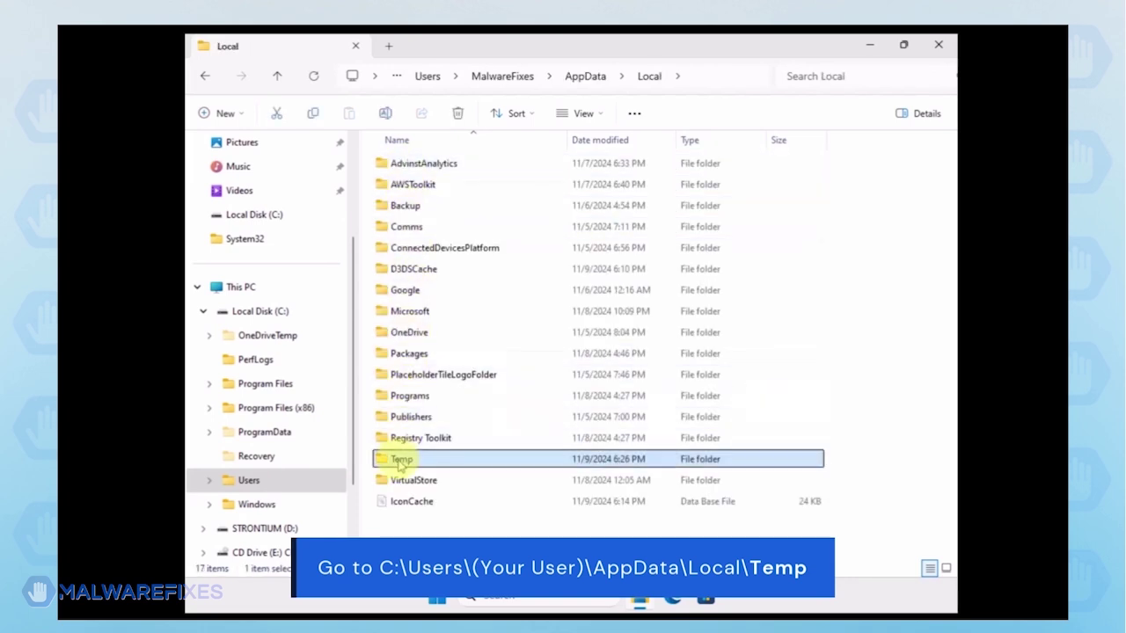
pyautogui.doubleClick(401, 461)
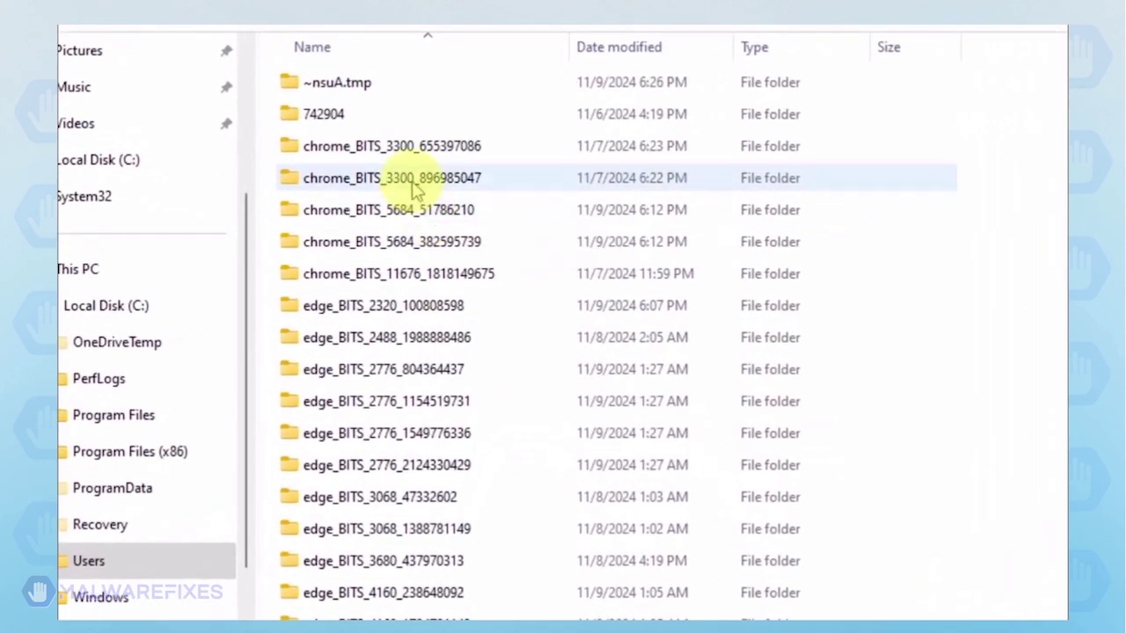
# - Delete all files and folders inside the Temp folder and clear the remaining selection
pyautogui.hotkey('ctrl', 'a')
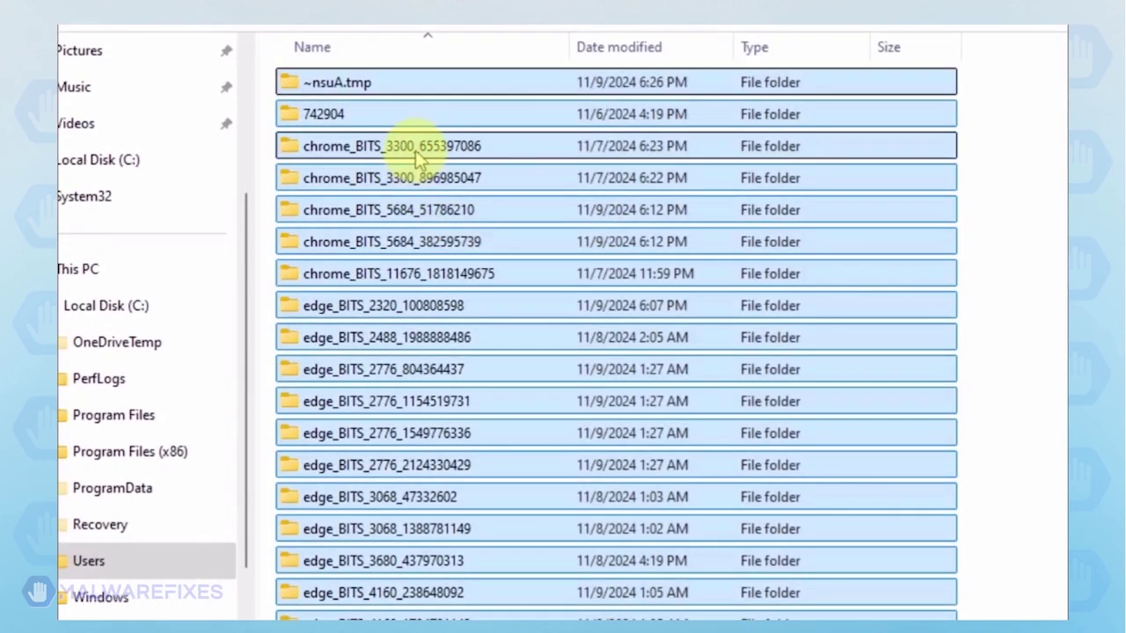
pyautogui.rightClick(420, 154)
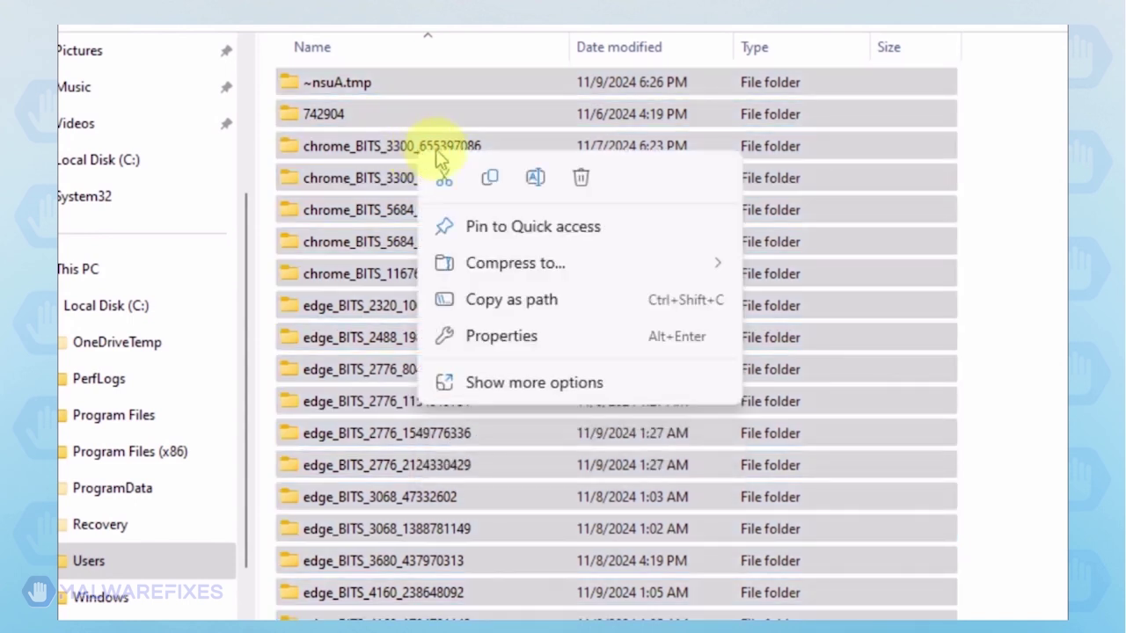
pyautogui.click(583, 179)
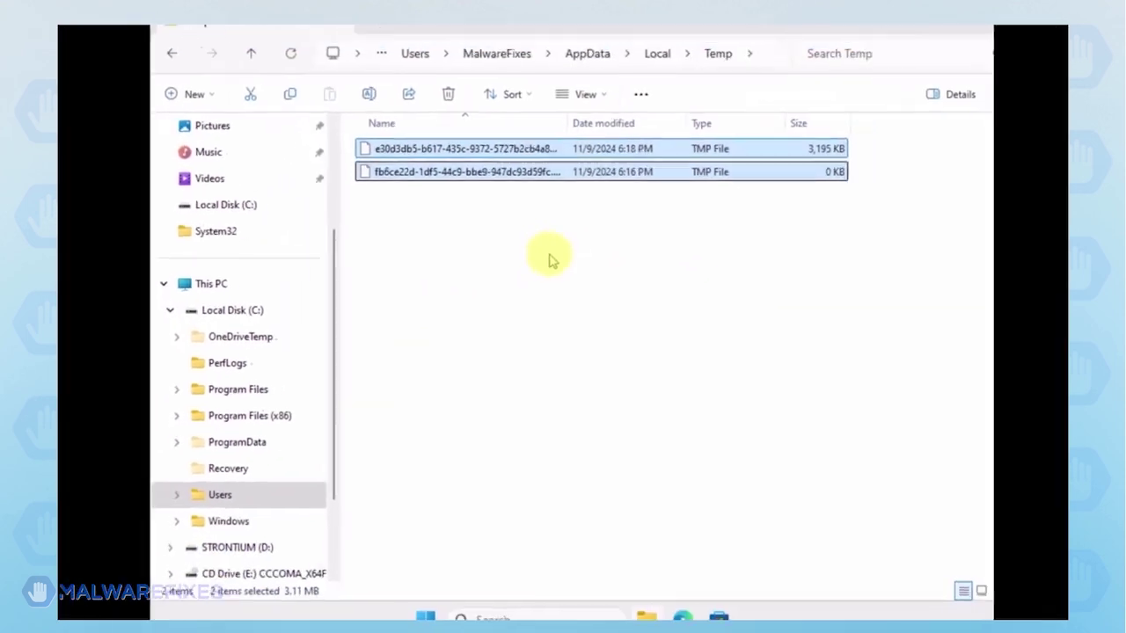
pyautogui.click(551, 260)
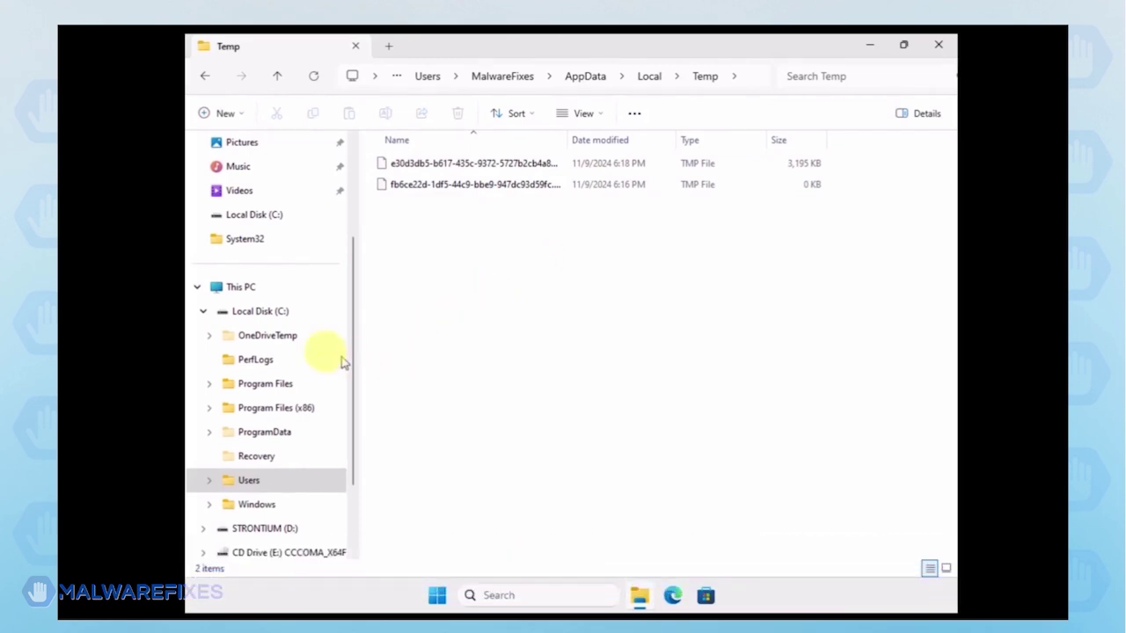
# - Open the folder C:\ProgramData\Microsoft\Windows Defender
pyautogui.click(279, 317)
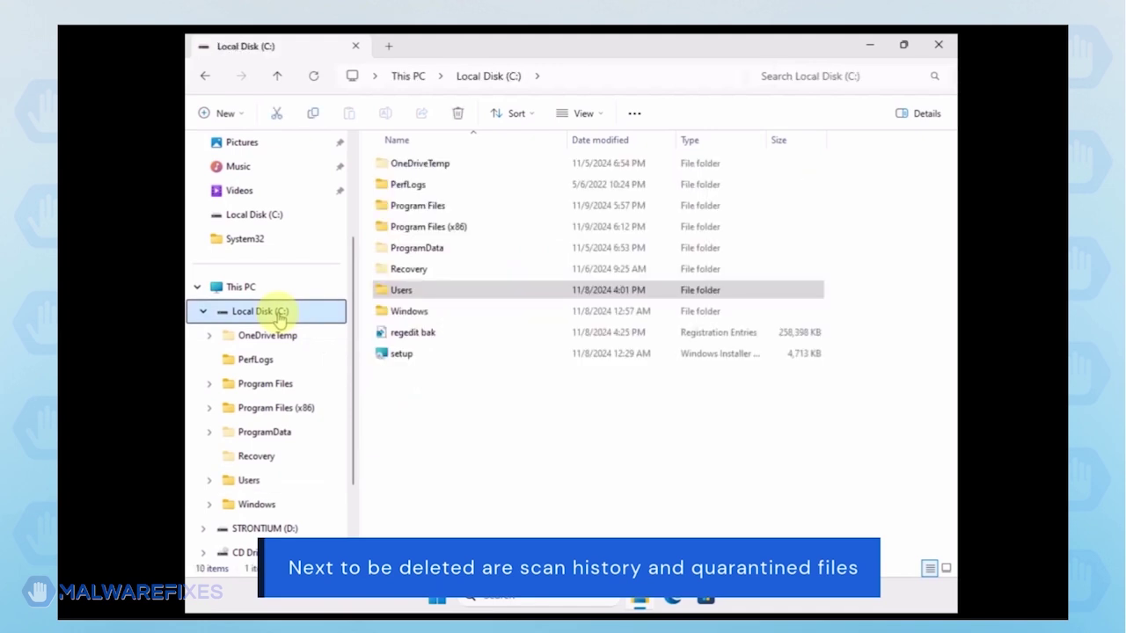
pyautogui.doubleClick(429, 250)
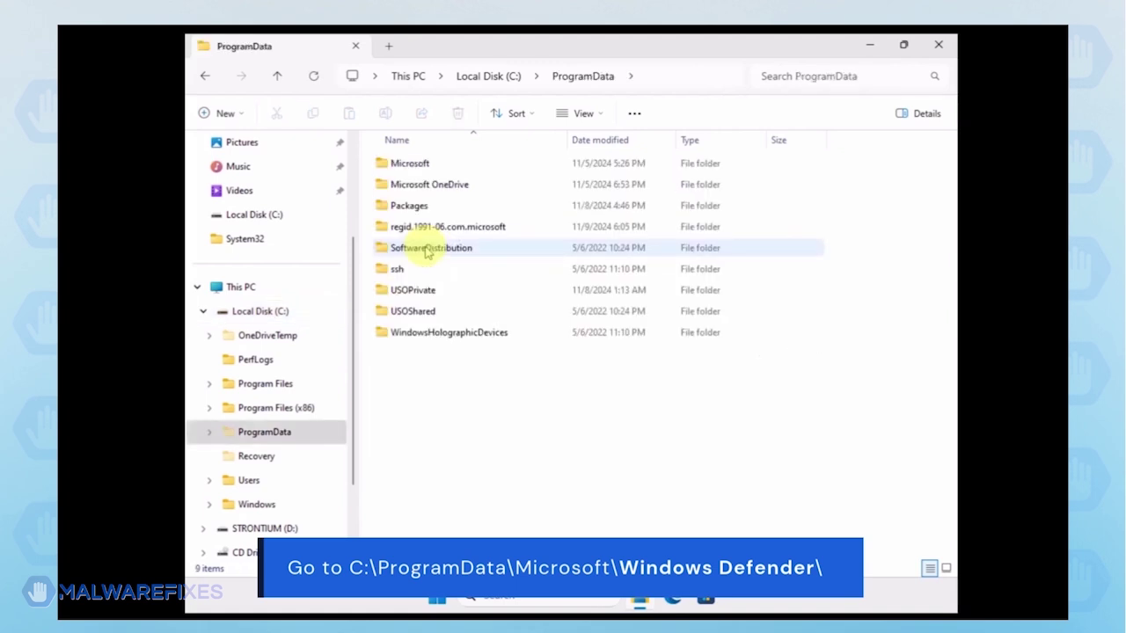
pyautogui.doubleClick(410, 166)
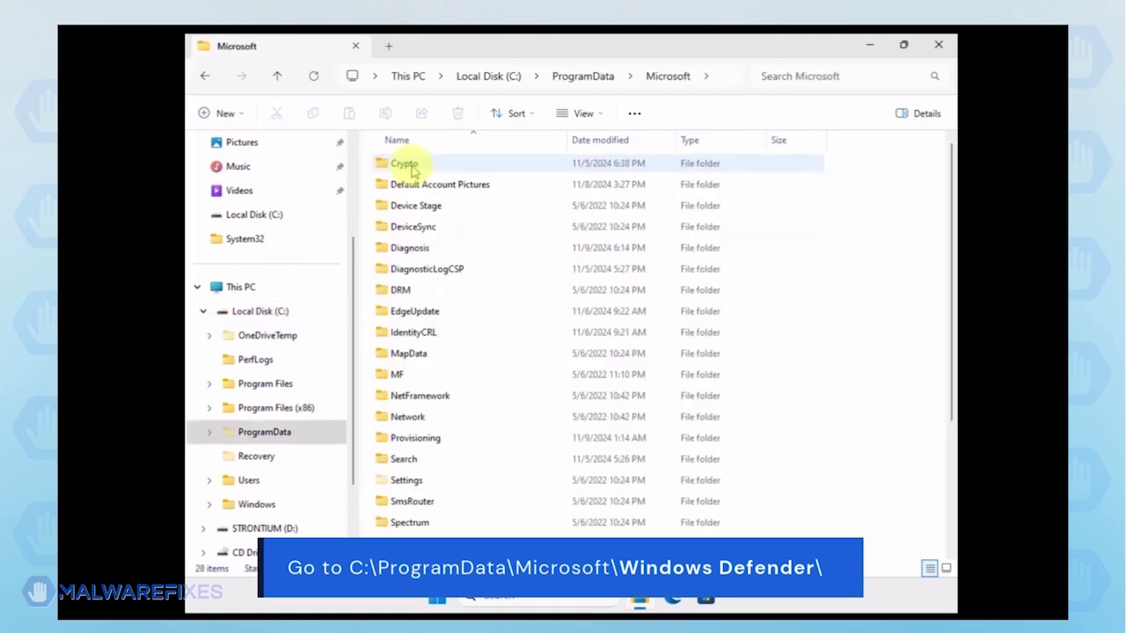
pyautogui.scroll(-3, 475, 370)
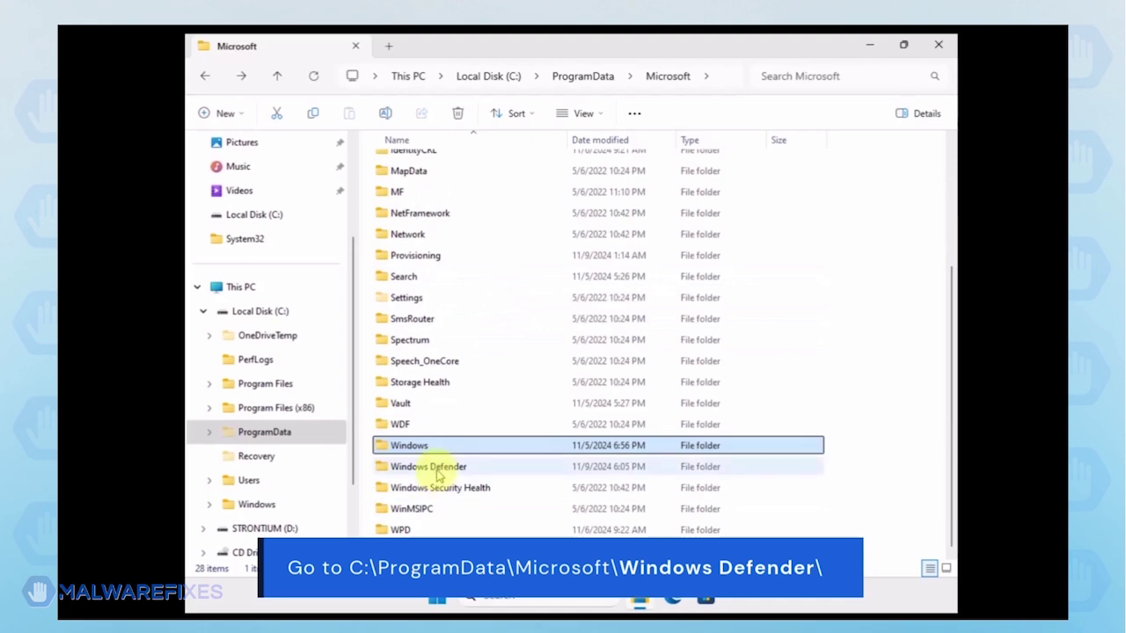
pyautogui.click(438, 473)
pyautogui.doubleClick(438, 472)
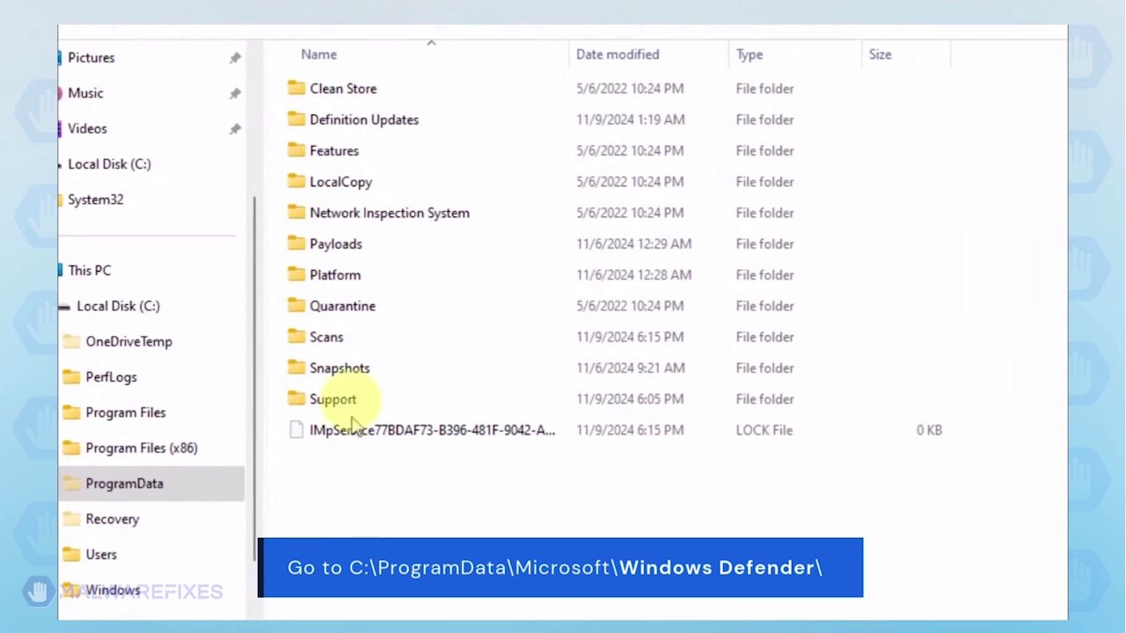
# - Delete the Quarantine folder inside the Windows Defender folder
pyautogui.click(353, 311)
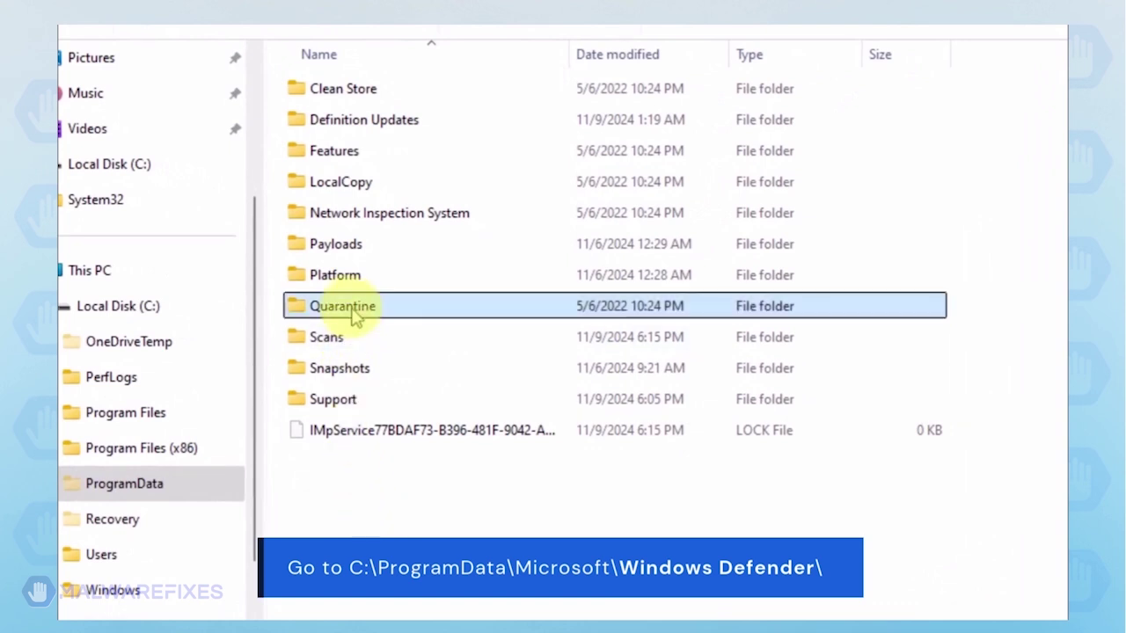
pyautogui.rightClick(416, 318)
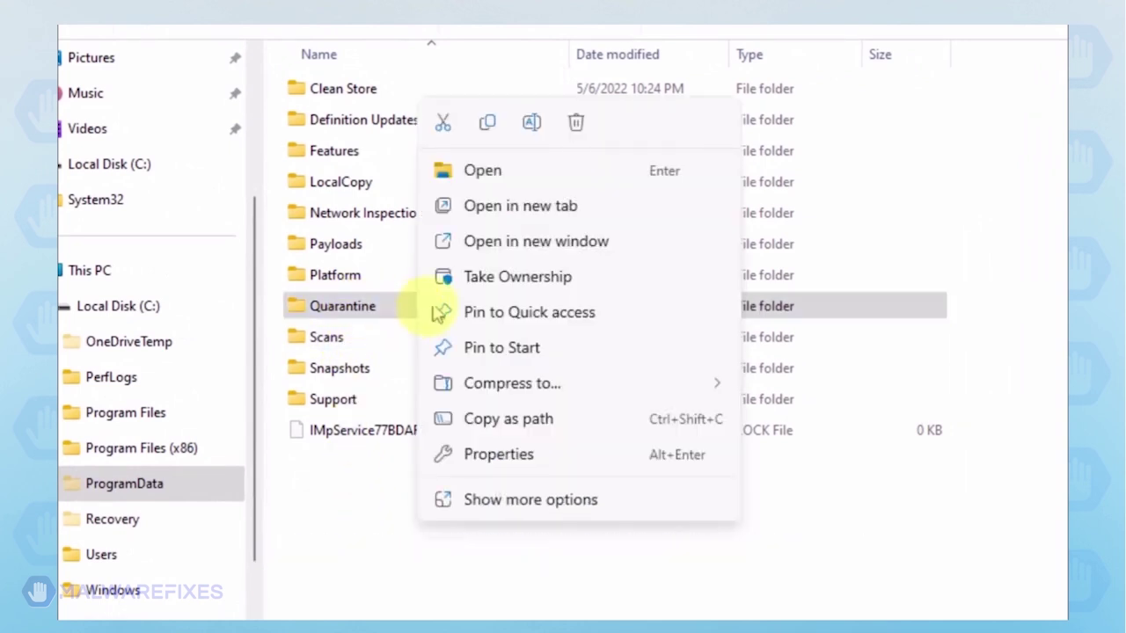
pyautogui.click(577, 125)
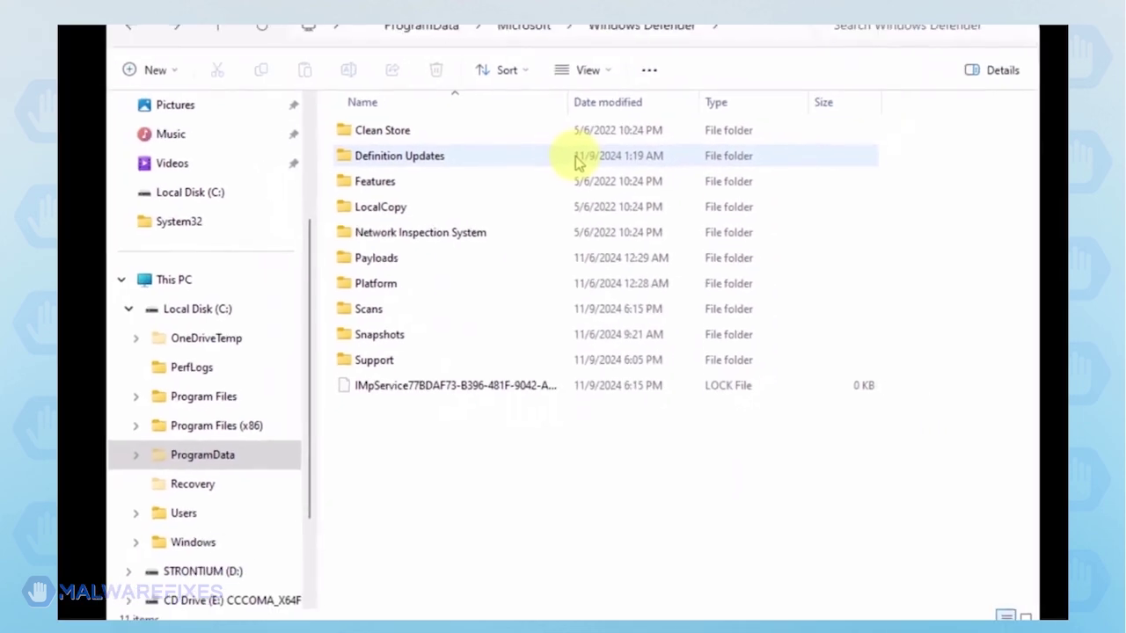
# - Open Scans\History\Results in the Windows Defender folder and delete the Quick and Resource folders inside it
pyautogui.doubleClick(430, 316)
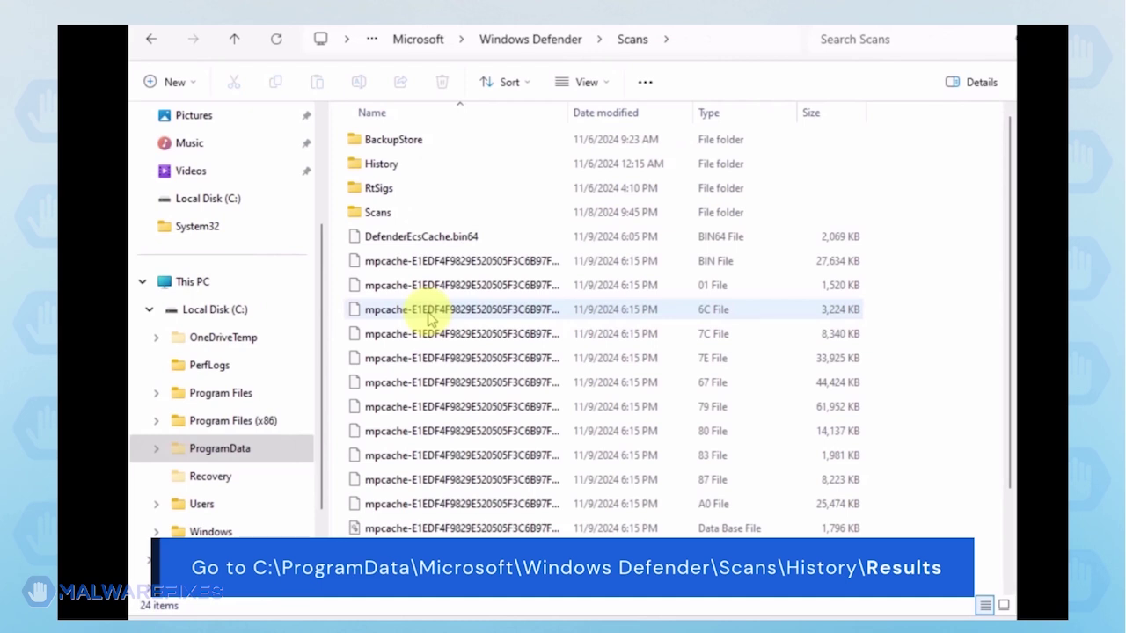
pyautogui.doubleClick(381, 165)
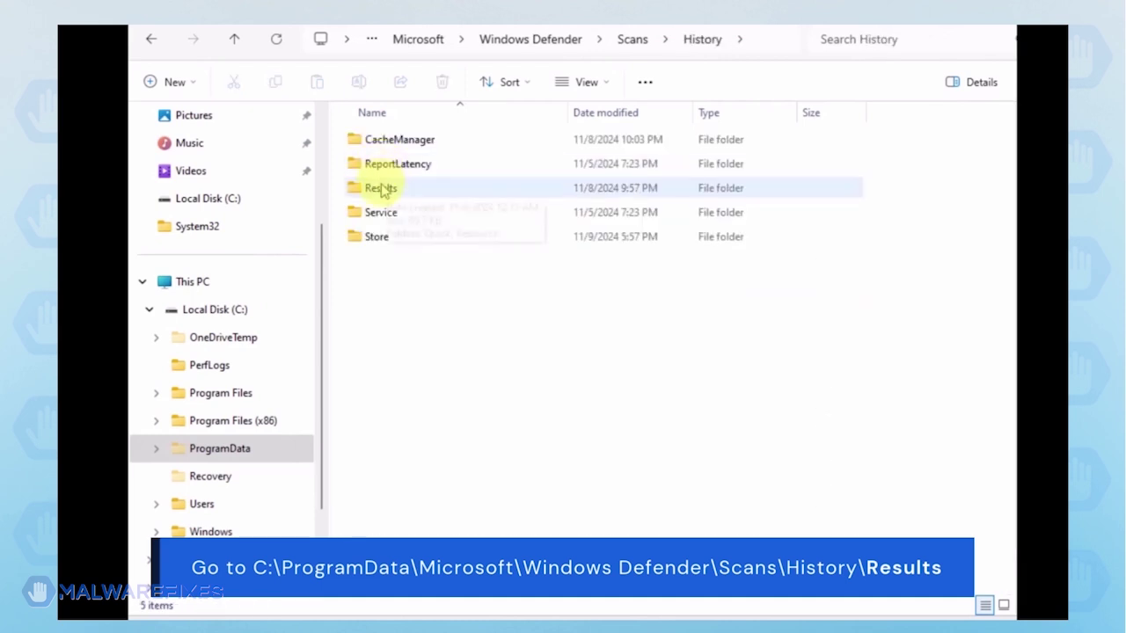
pyautogui.doubleClick(381, 189)
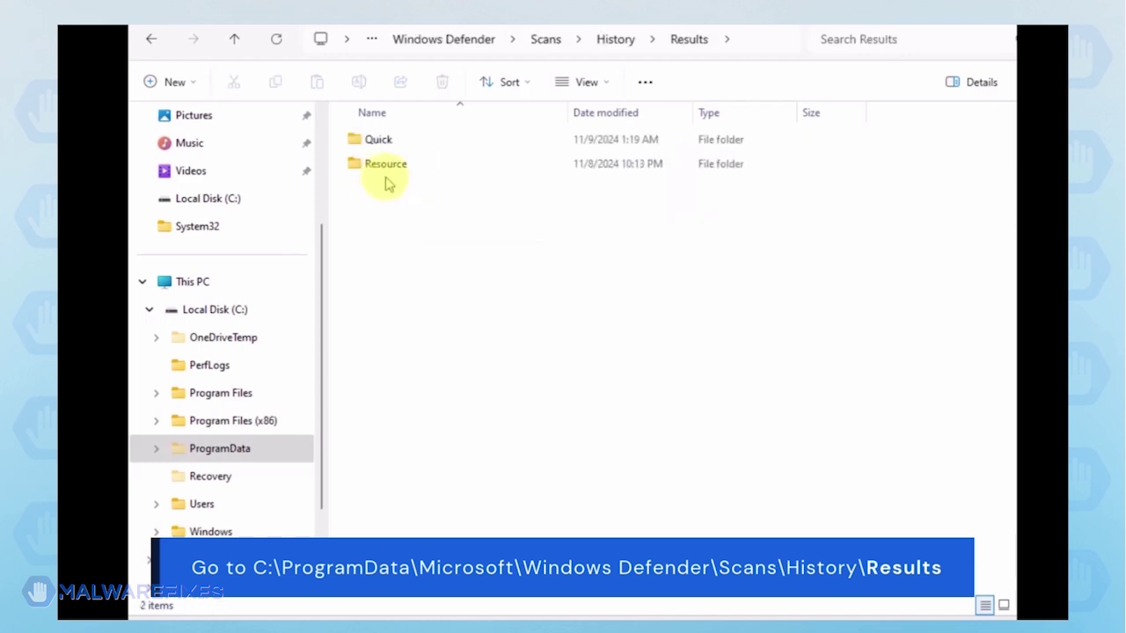
pyautogui.hotkey('ctrl', 'a')
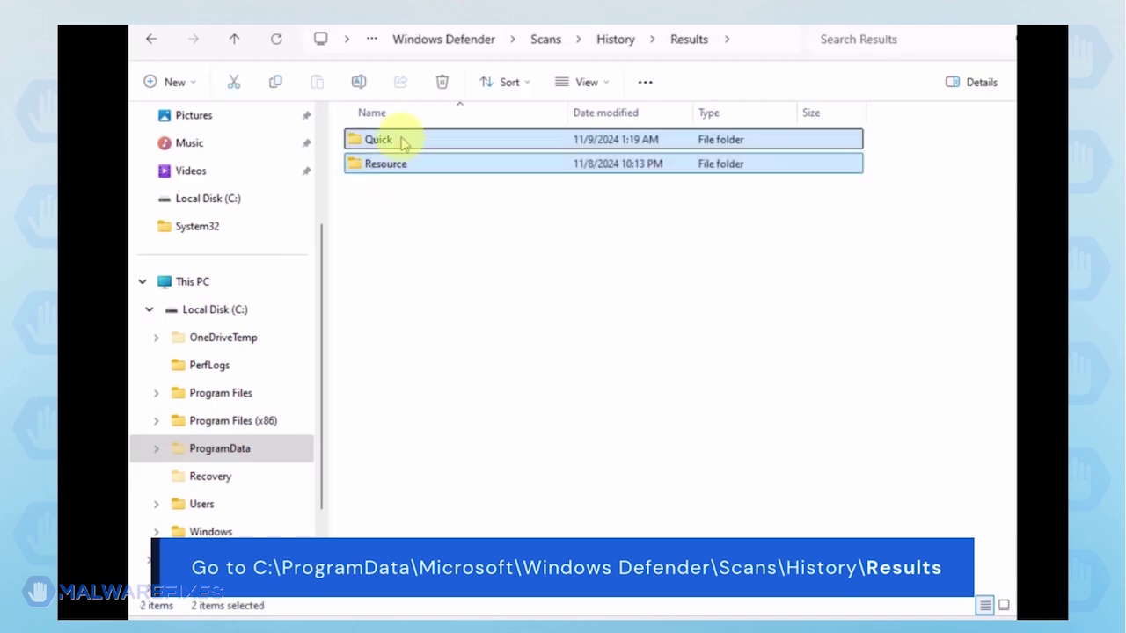
pyautogui.rightClick(401, 144)
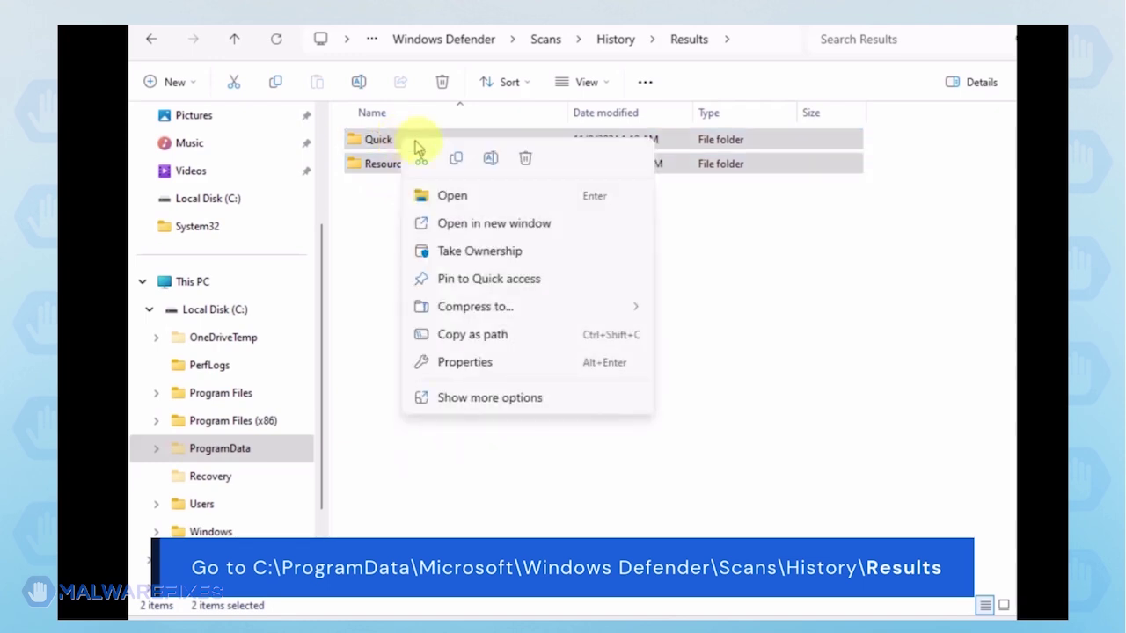
pyautogui.click(522, 159)
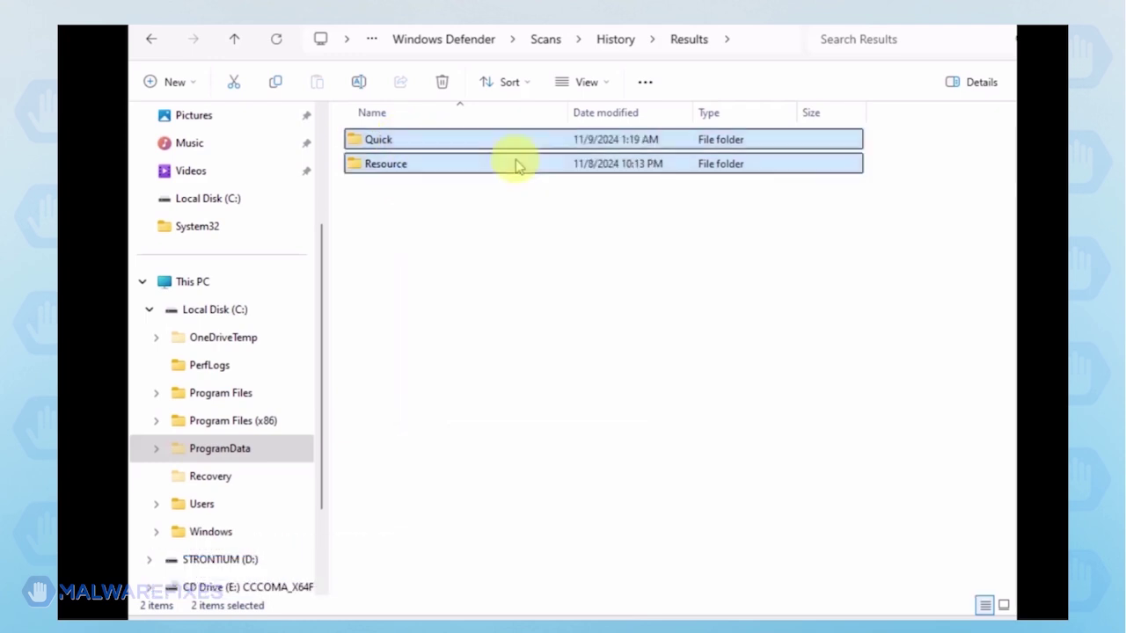
# - Delete the Unknown text document from the Service folder under Scans\History and close File Explorer
pyautogui.click(146, 41)
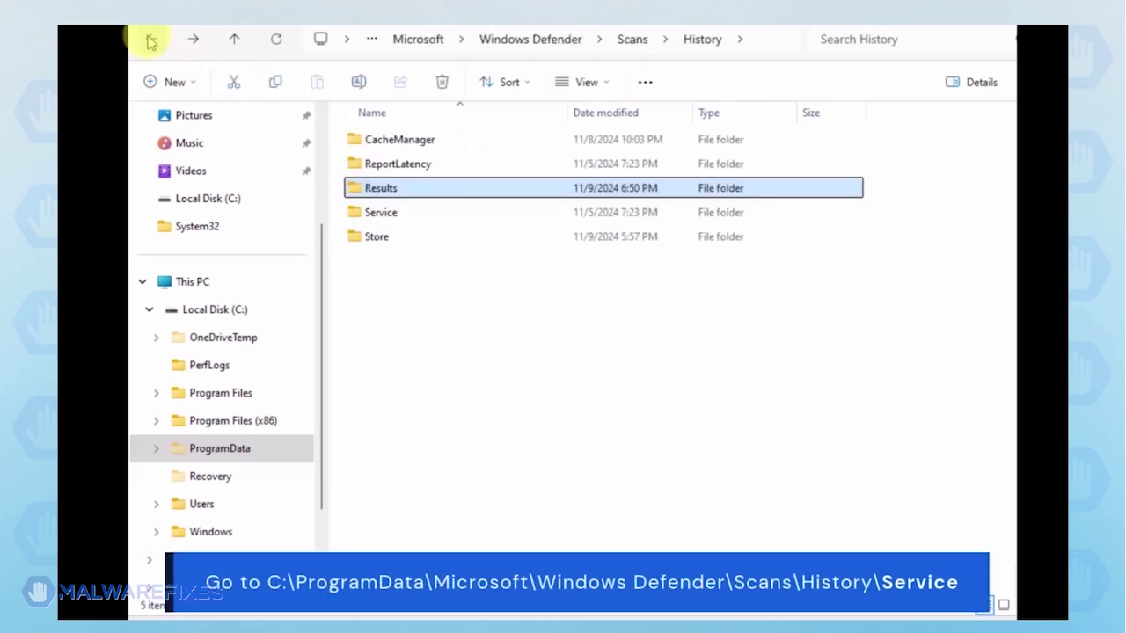
pyautogui.doubleClick(384, 213)
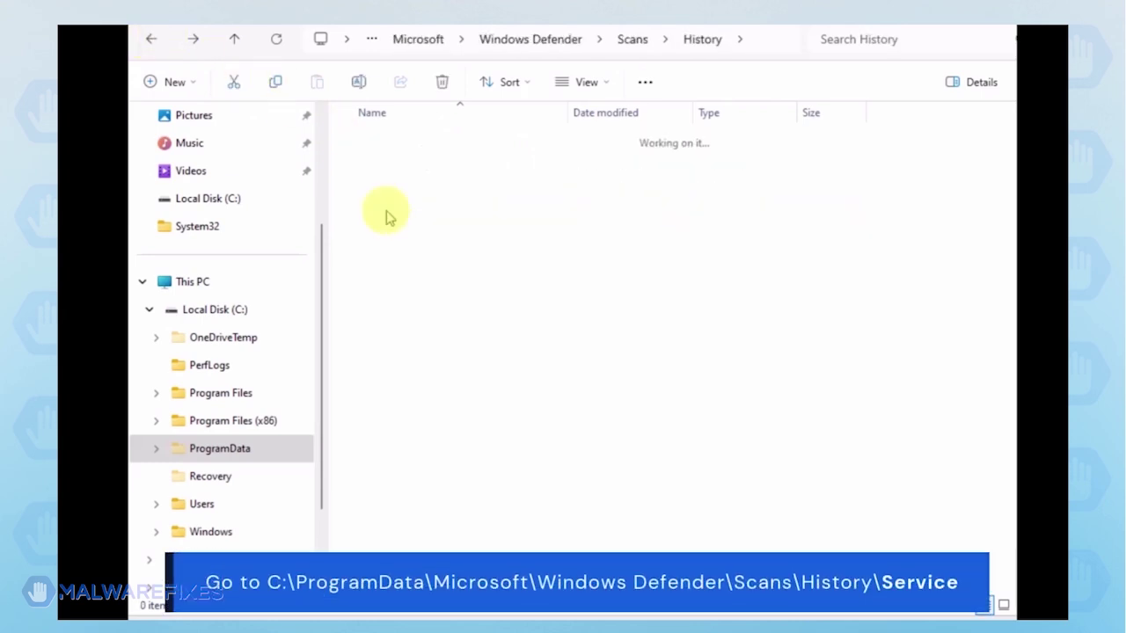
pyautogui.click(387, 139)
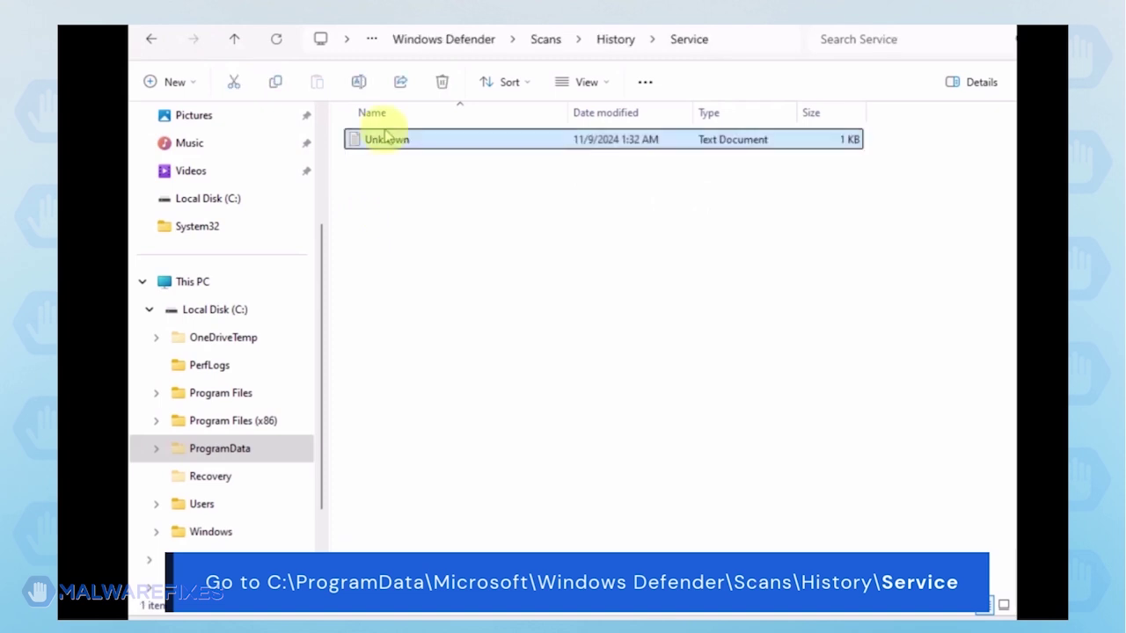
pyautogui.rightClick(384, 144)
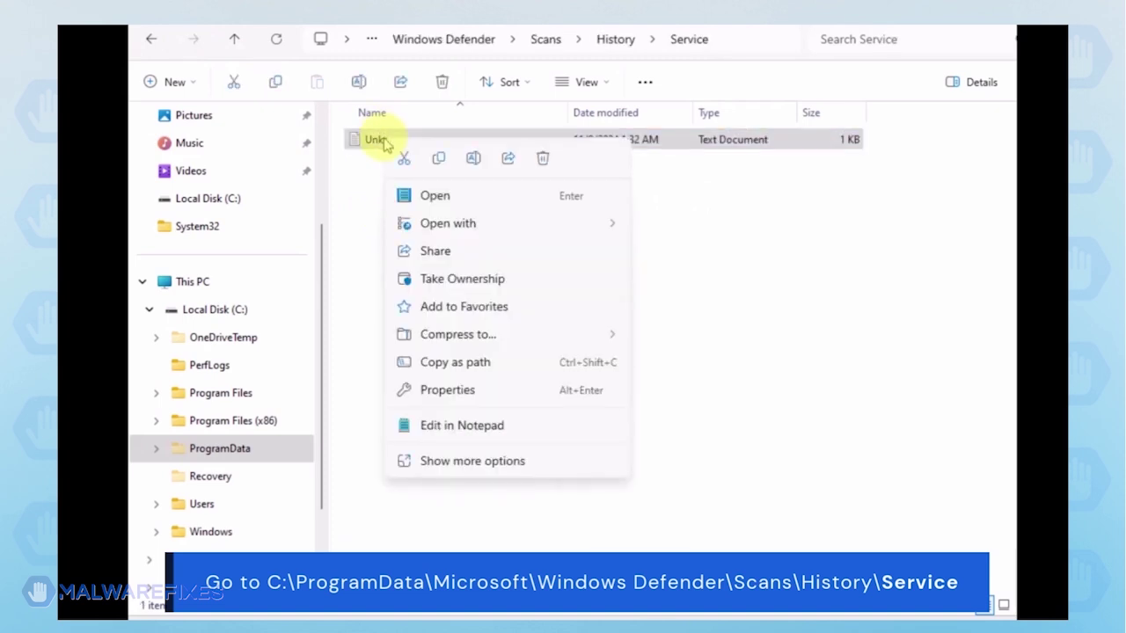
pyautogui.click(543, 160)
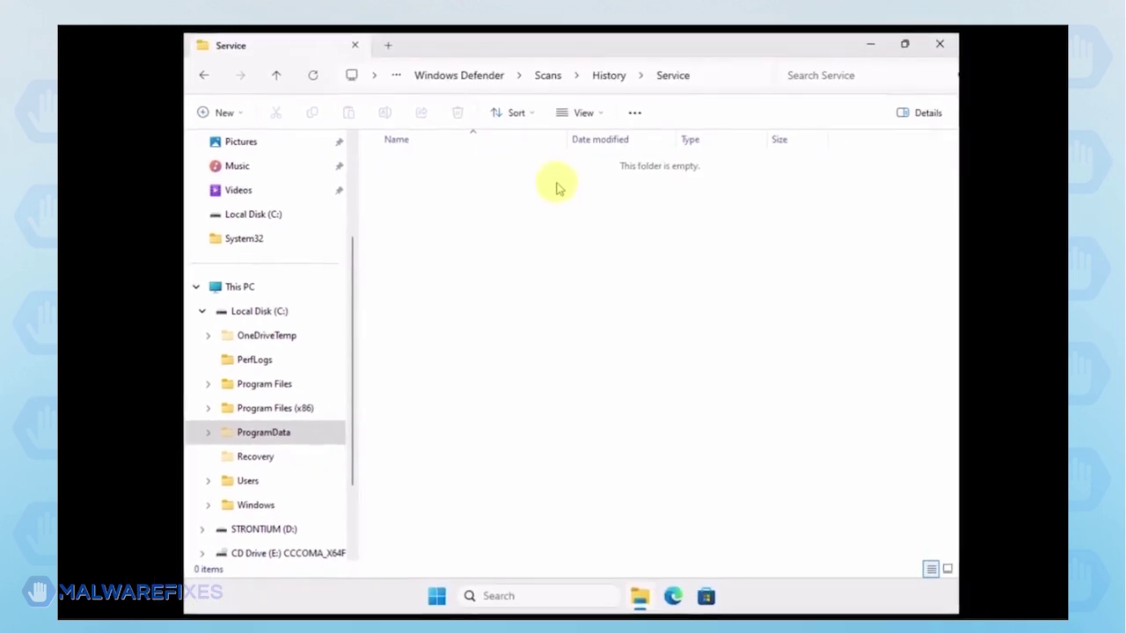
pyautogui.click(939, 46)
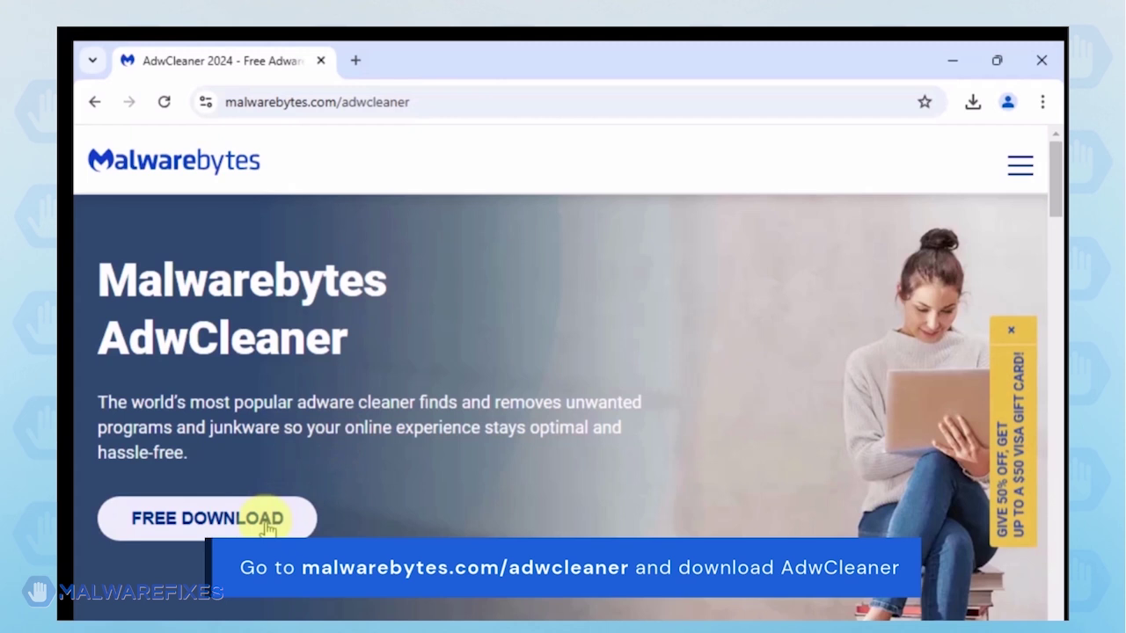
# - Download adwcleaner.exe from malwarebytes.com/adwcleaner in the browser and run it in a maximized window
pyautogui.click(264, 521)
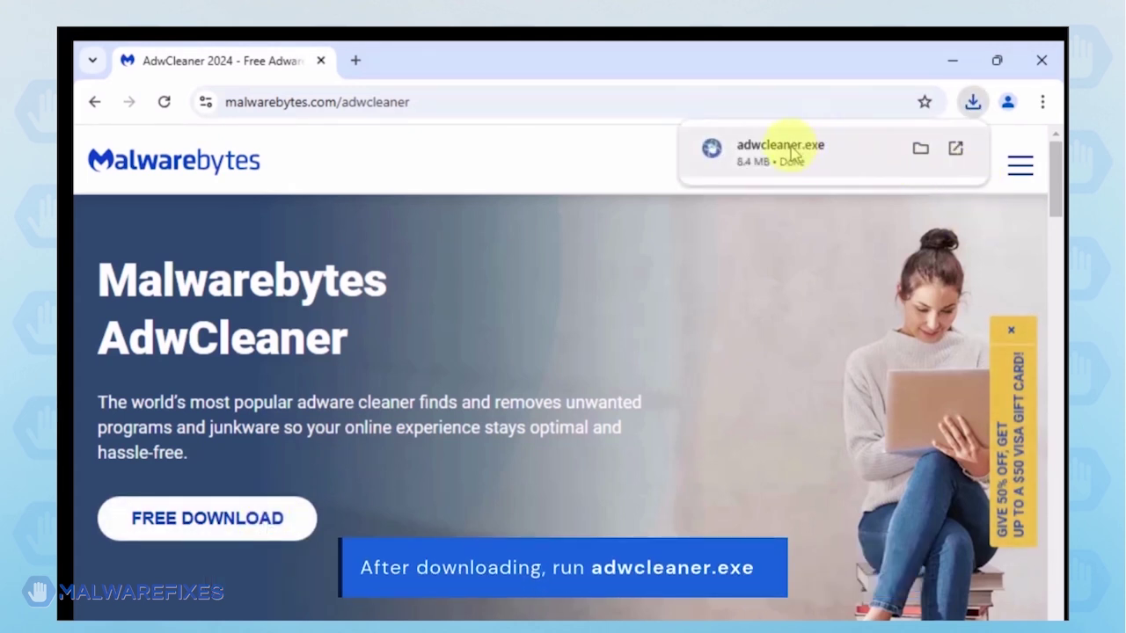
pyautogui.click(781, 147)
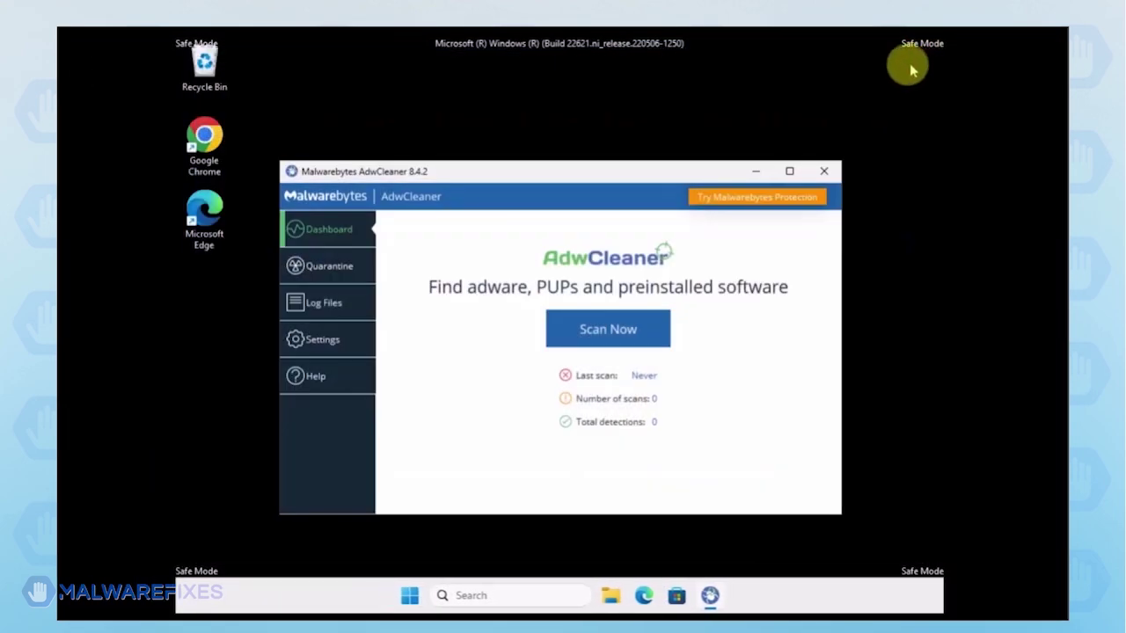
pyautogui.click(789, 170)
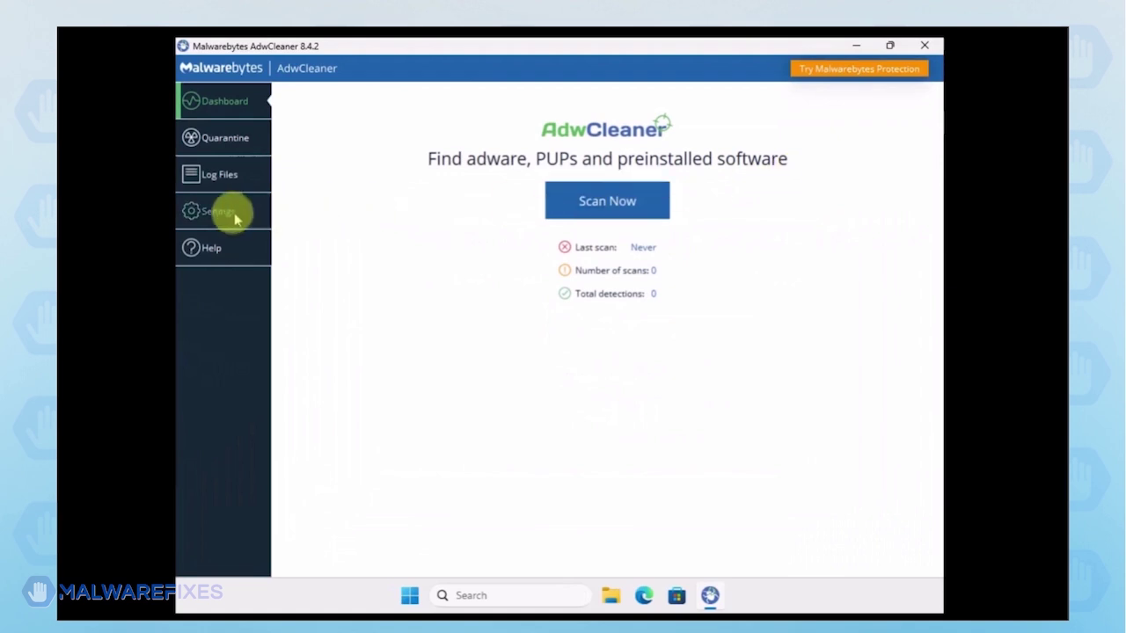
# - Turn on AdwCleaner's repair actions for tracing keys, Prefetch files, Proxy, Chrome policies, IPSec, IE policies and Winsock, and run a scan
pyautogui.click(224, 213)
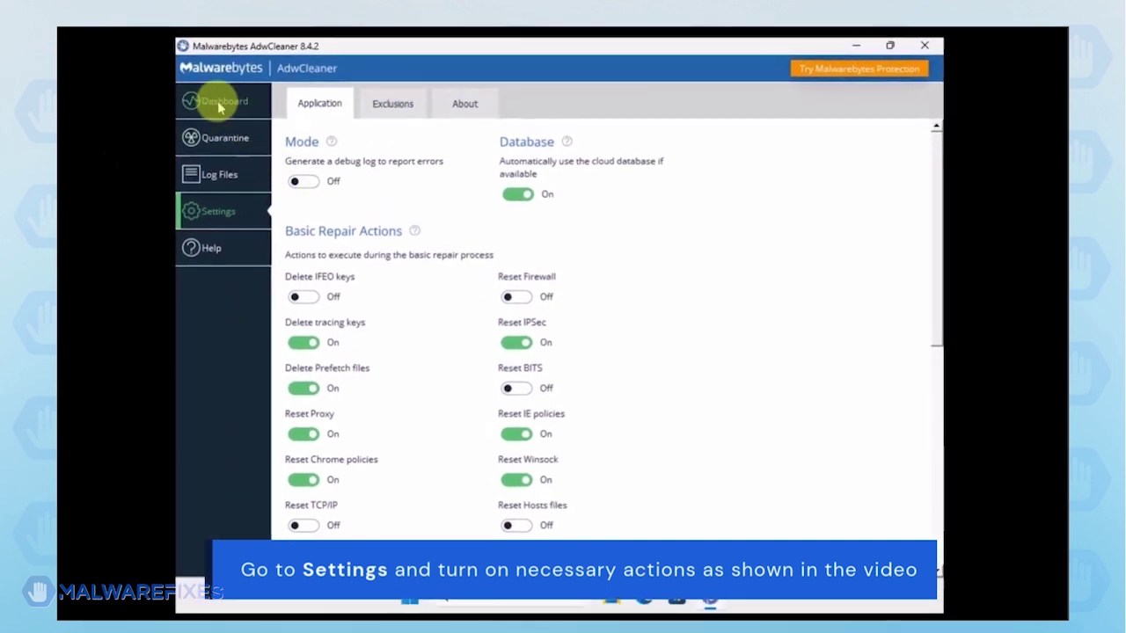
pyautogui.click(219, 104)
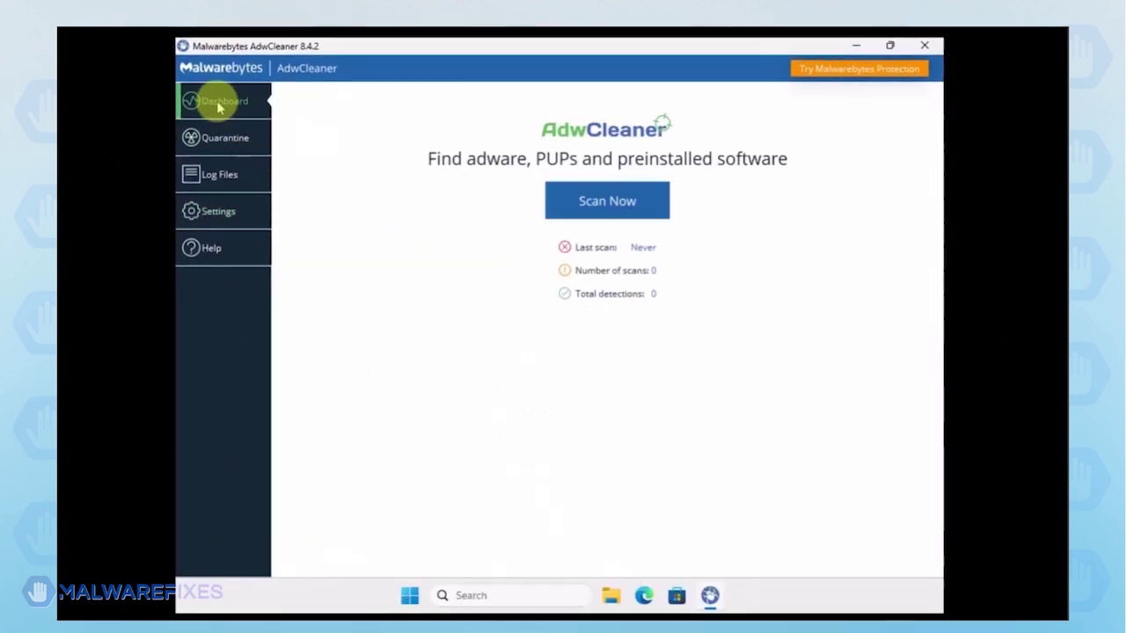
pyautogui.click(615, 218)
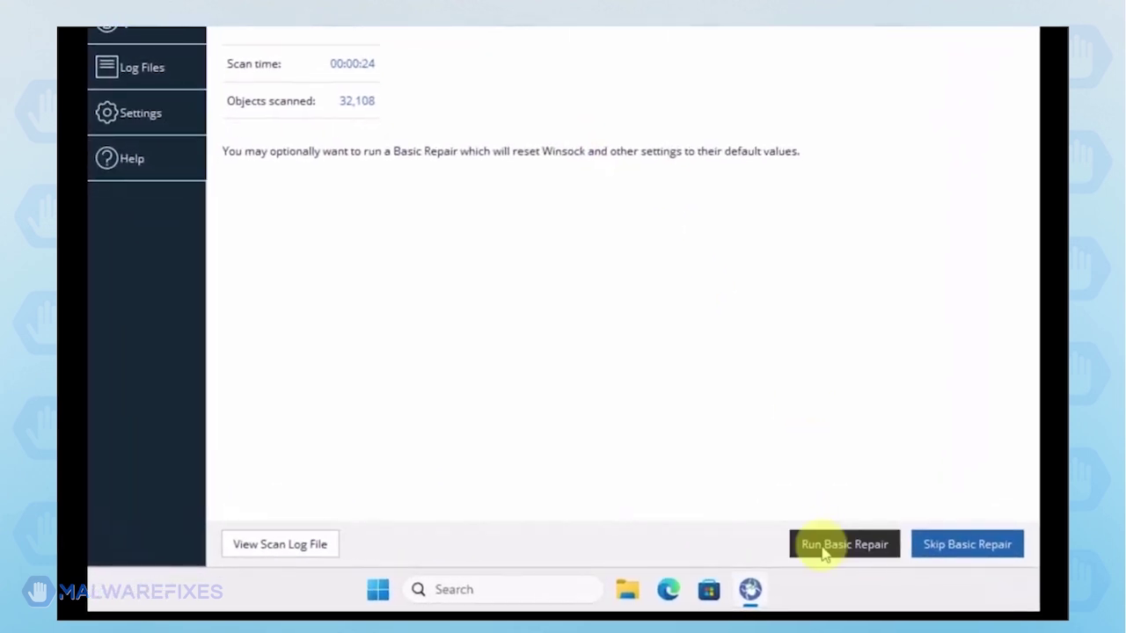
# - Run AdwCleaner's Basic Repair, agreeing to close all processes, and close AdwCleaner
pyautogui.click(825, 547)
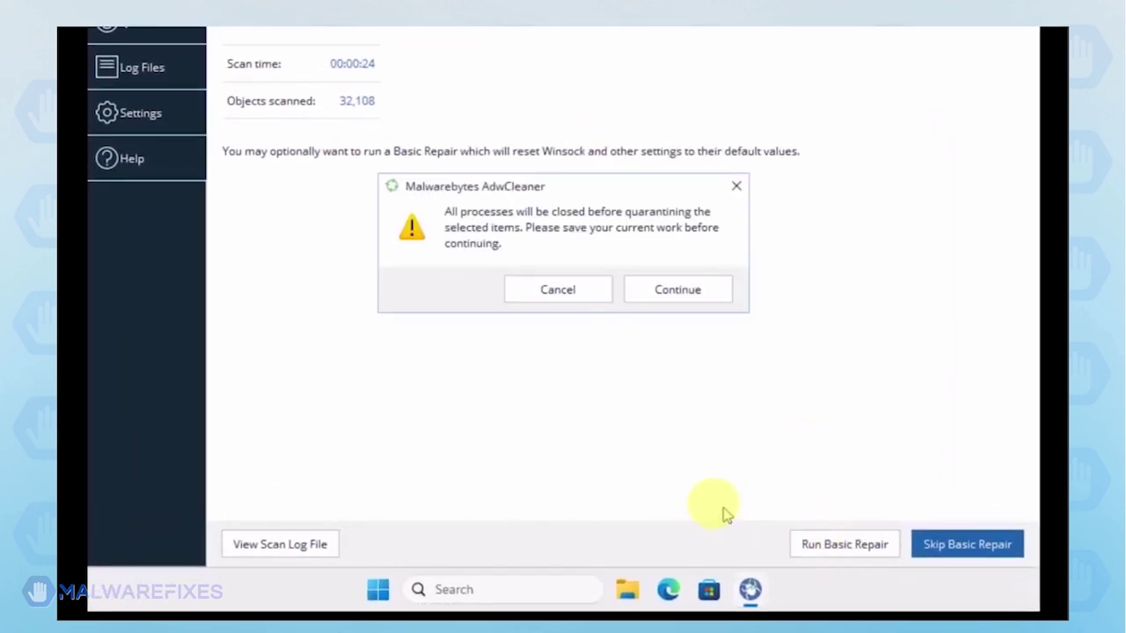
pyautogui.click(650, 292)
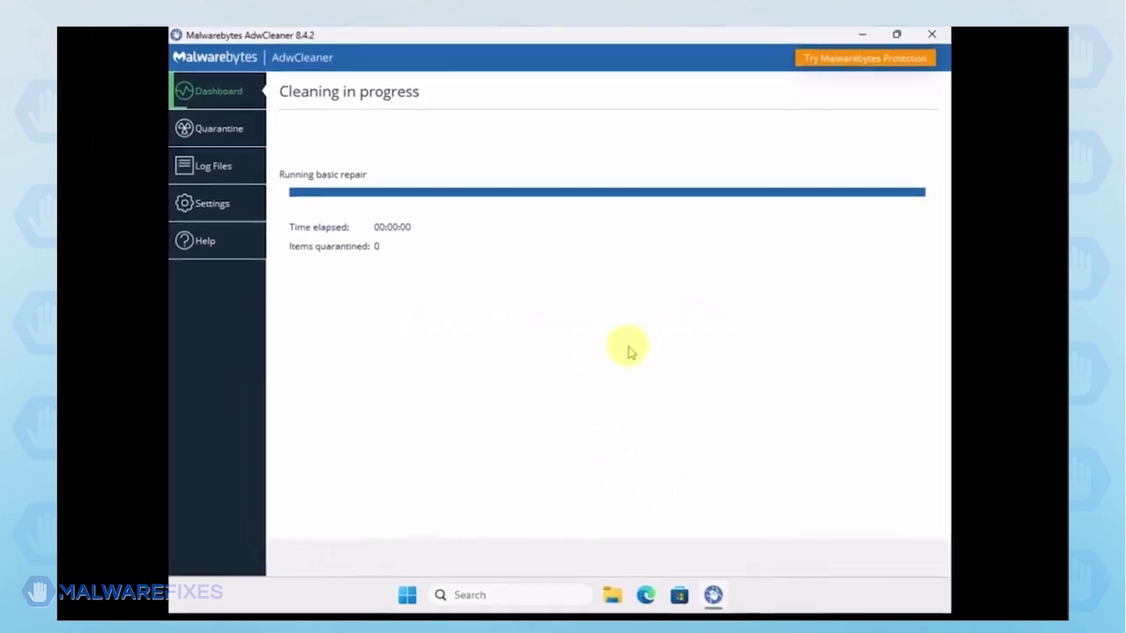
pyautogui.click(925, 48)
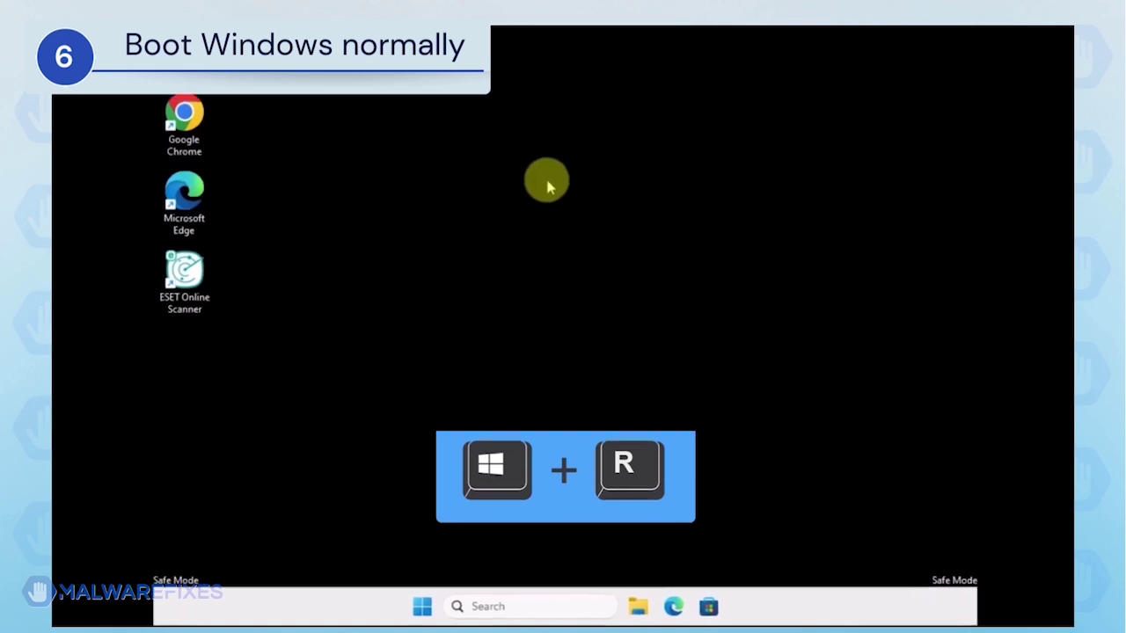
# - Open System Configuration with msconfig, apply Normal startup and restart the computer
pyautogui.press('super+r')
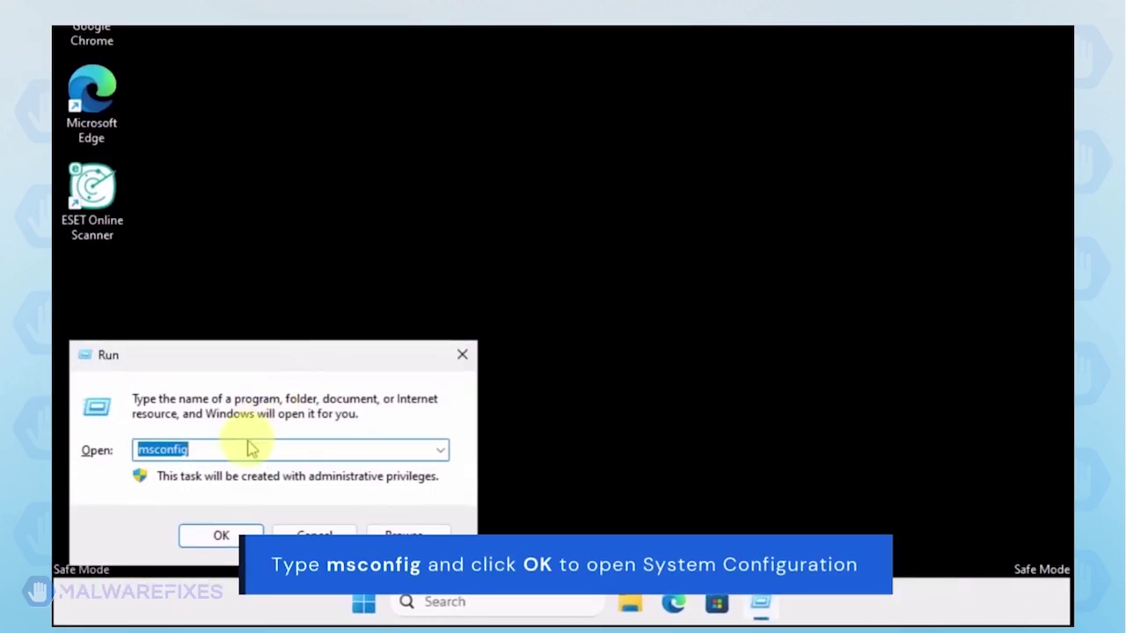
pyautogui.click(236, 450)
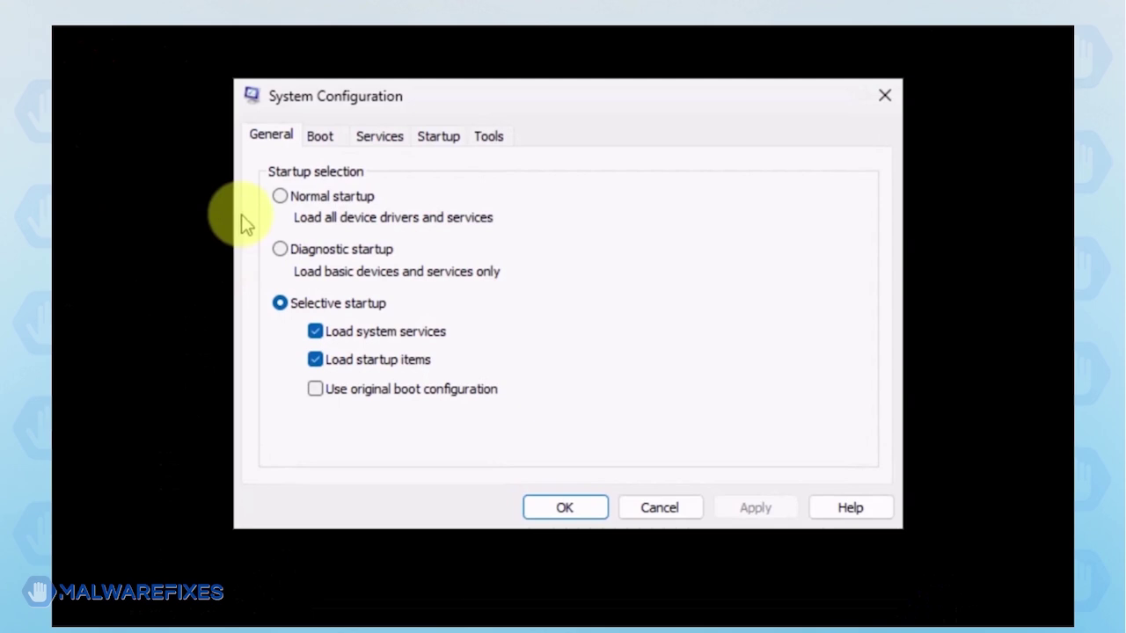
pyautogui.click(280, 196)
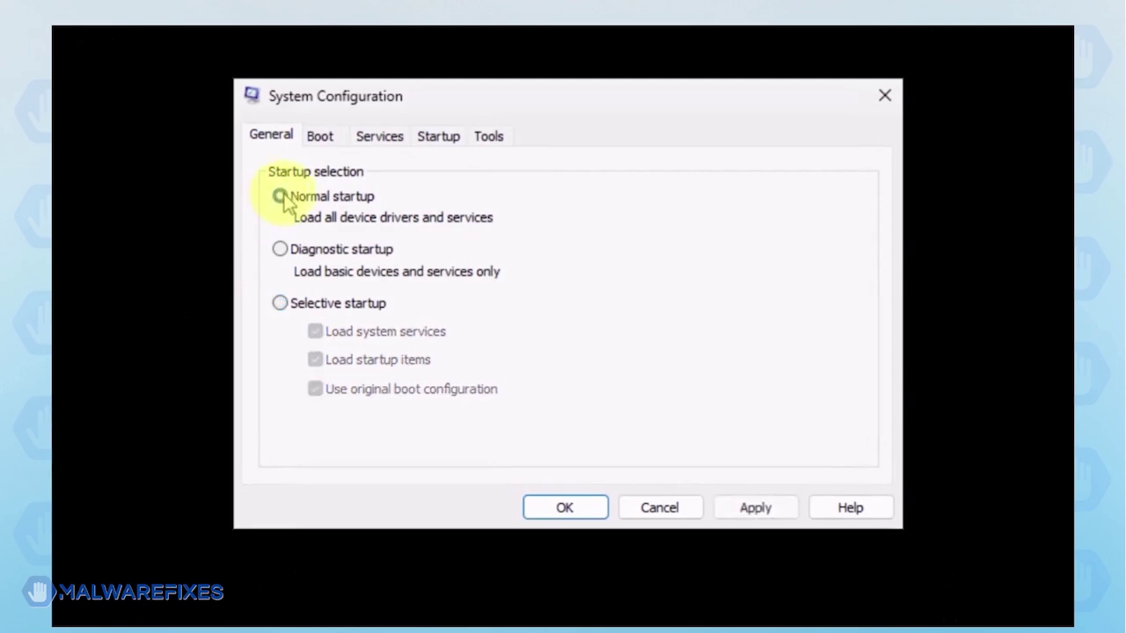
pyautogui.click(743, 506)
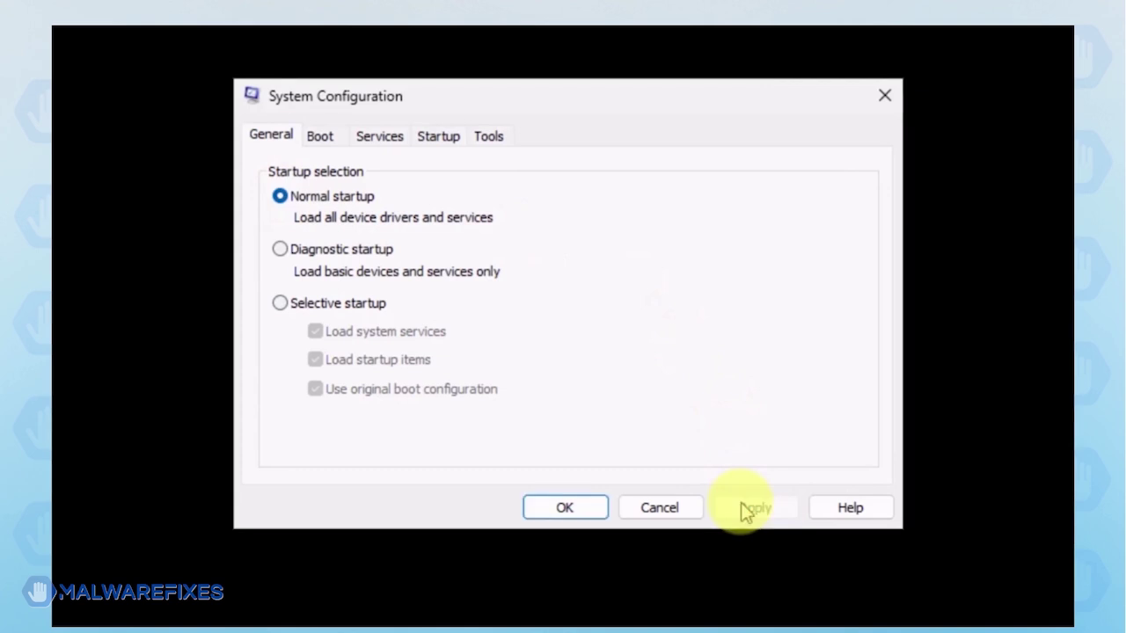
pyautogui.click(549, 509)
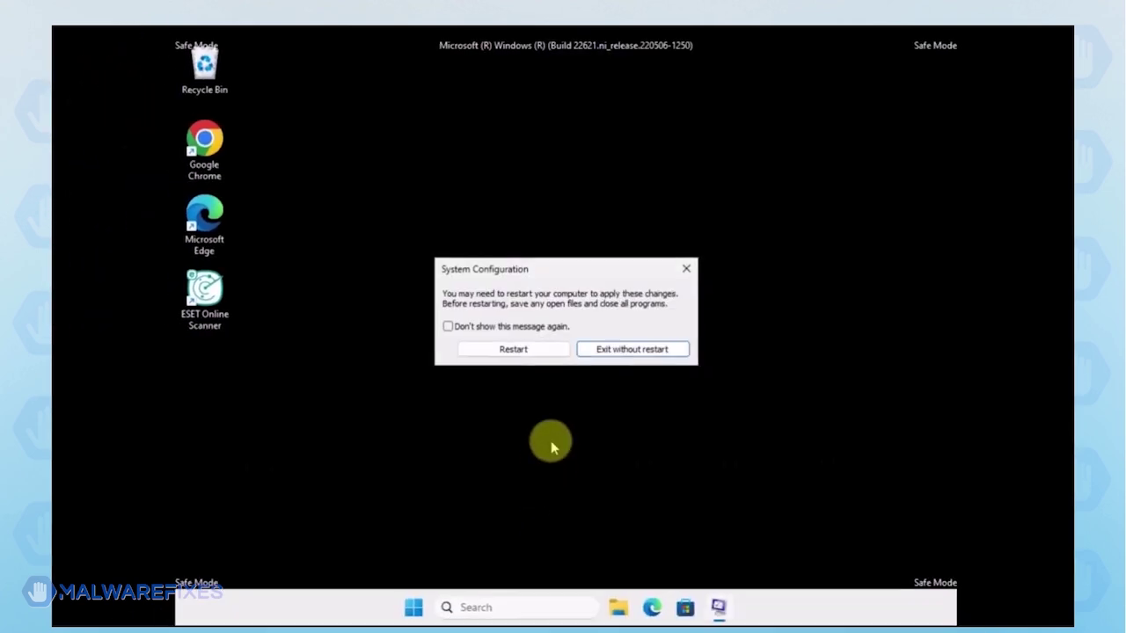
pyautogui.click(514, 349)
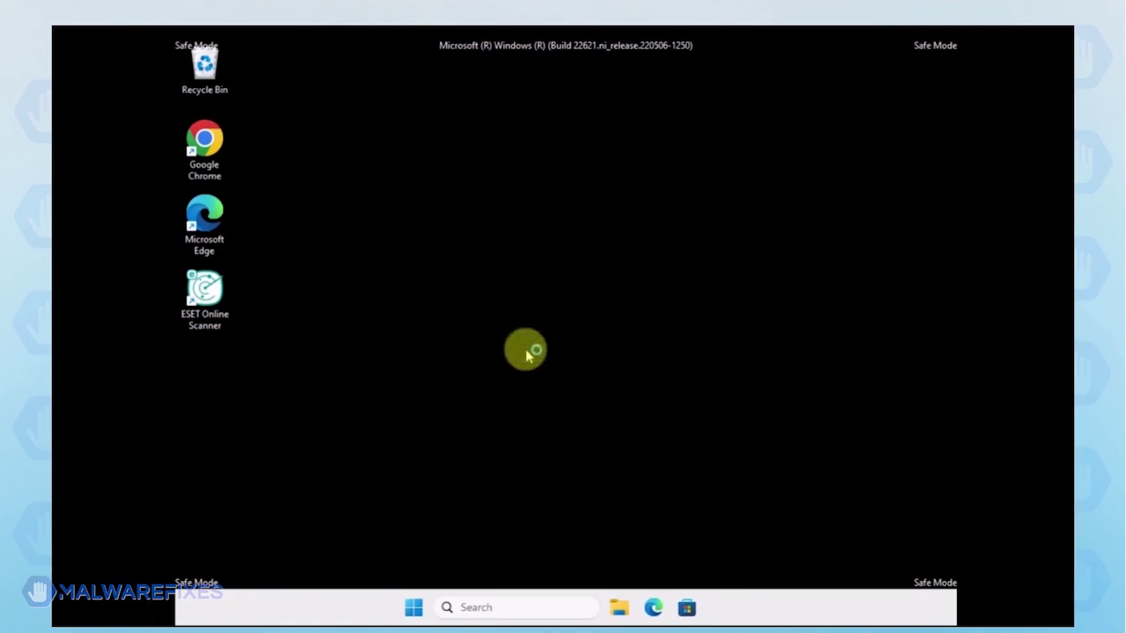